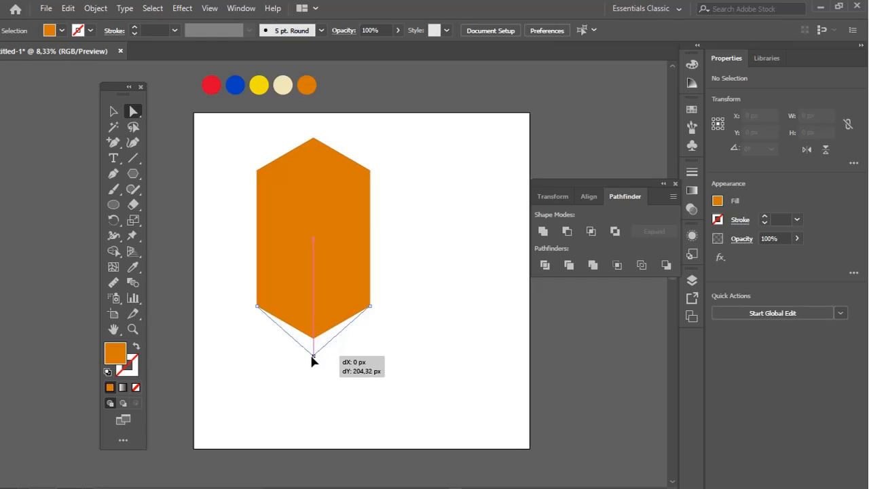
Pull the orange hexagon's bottom point down and lower its two upper side corners to steepen both ends
click(460, 301)
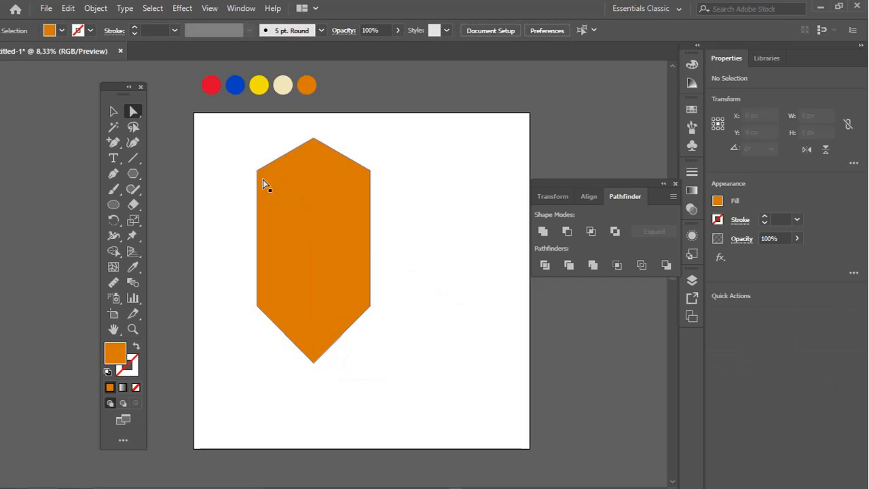
mouse_move(380, 197)
mouse_down()
mouse_move(373, 178)
mouse_move(372, 191)
mouse_up()
click(386, 182)
drag(226, 138, 404, 217)
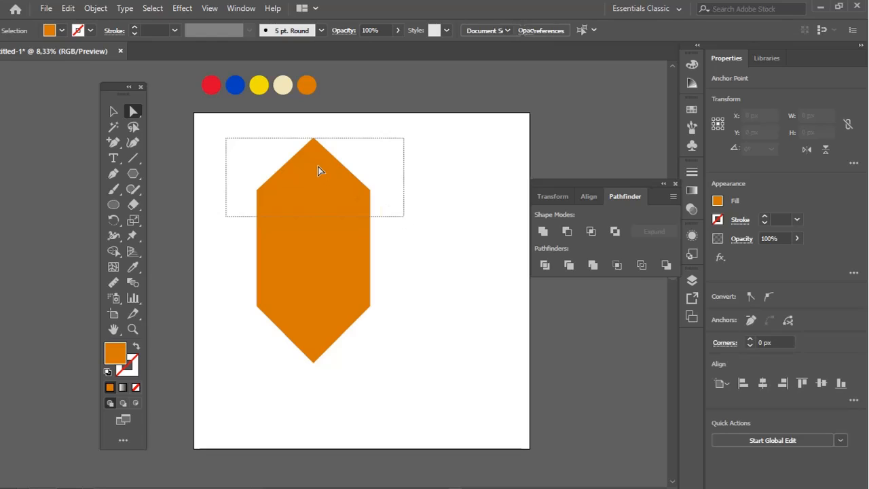
Round the shape's upper corners into a full dome with a corner radius of about 675 px
click(221, 150)
drag(228, 132, 327, 186)
drag(312, 155, 338, 244)
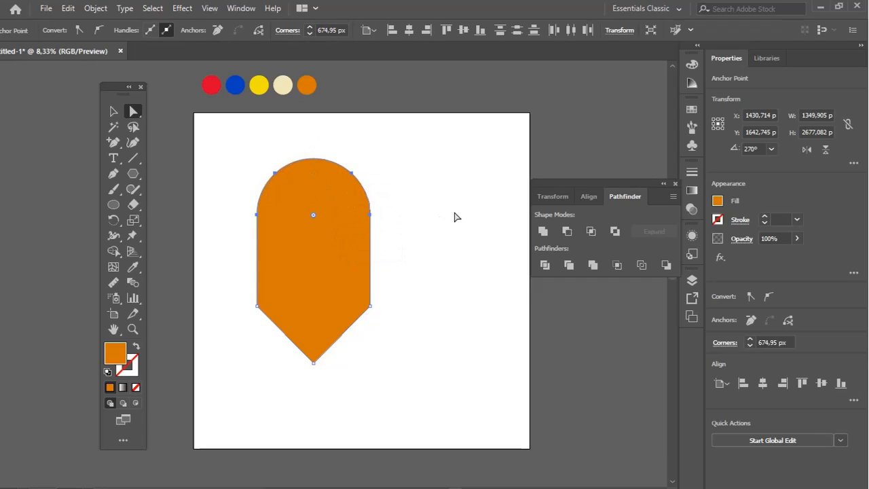
click(455, 216)
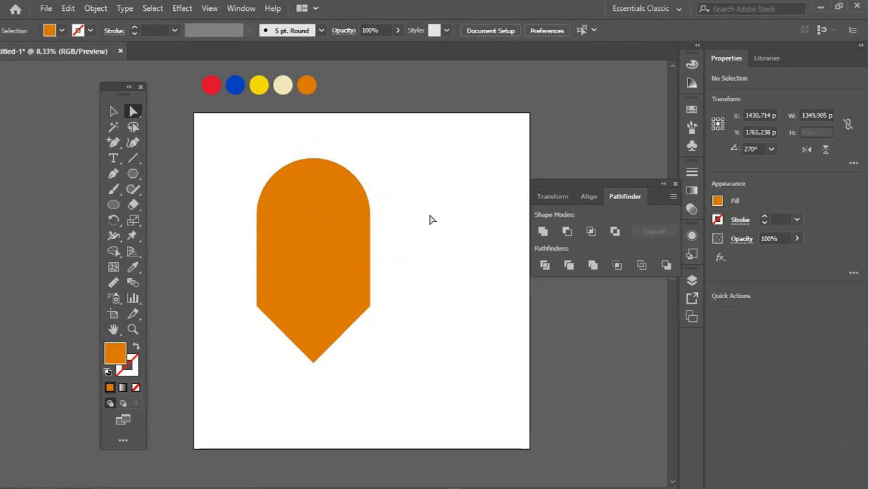
Slightly round the shape's bottom point and its two lower side corners
click(315, 362)
drag(317, 358, 317, 344)
drag(235, 276, 355, 301)
click(428, 286)
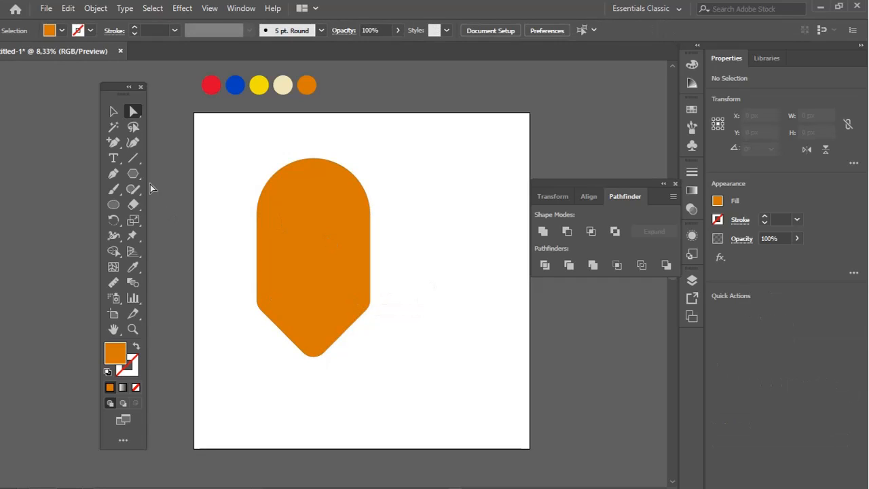
Draw a rectangle about 2417 by 895 px across the shape's middle and divide both shapes with Pathfinder
drag(135, 171, 178, 173)
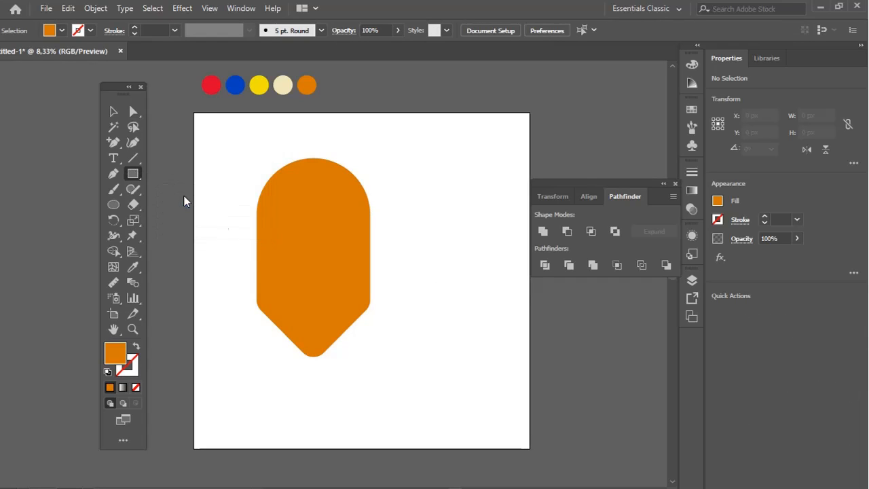
drag(226, 205, 418, 302)
key(ctrl+z)
click(133, 112)
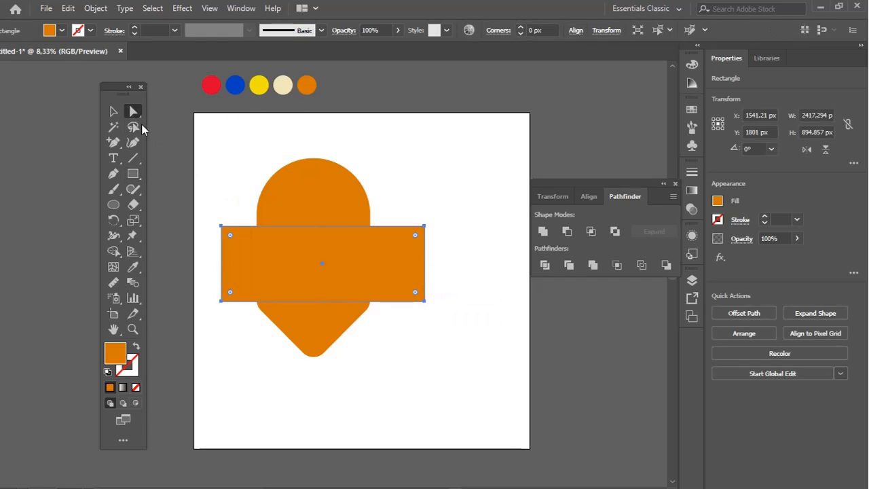
drag(461, 165, 234, 366)
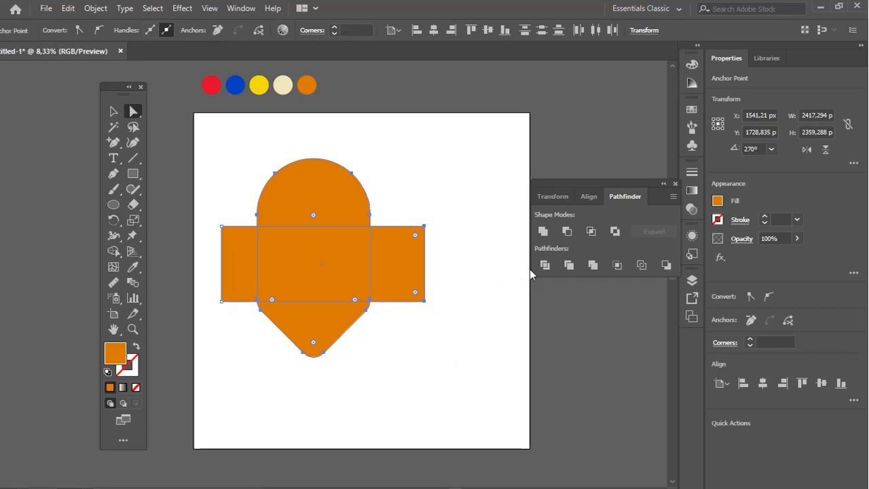
click(545, 269)
Delete the two rectangle pieces that stick out on either side of the divided shape
click(452, 330)
click(398, 298)
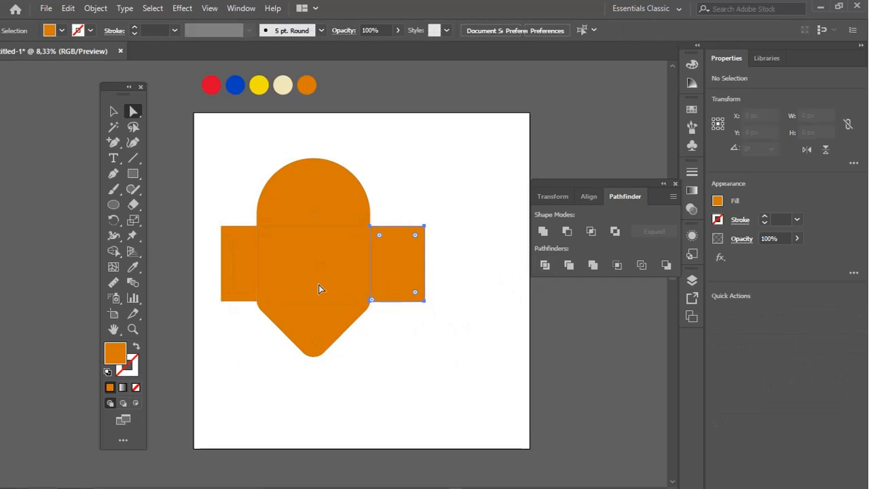
shift+click(221, 274)
key(Delete)
key(Delete)
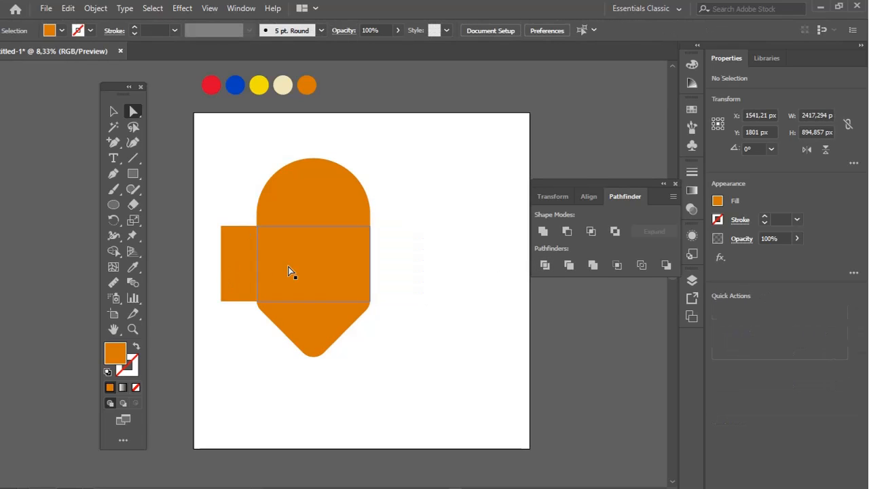
Fill the middle section with the blue sampled from the palette circles above the artboard
click(306, 259)
click(133, 267)
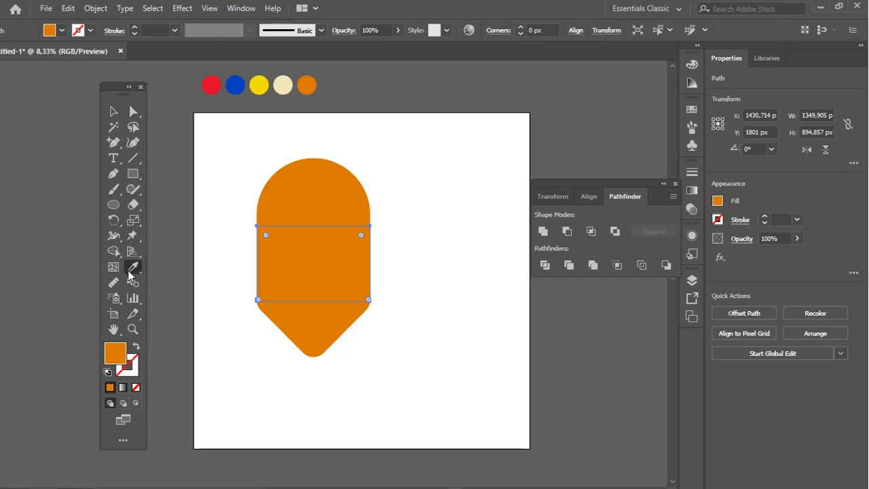
click(235, 85)
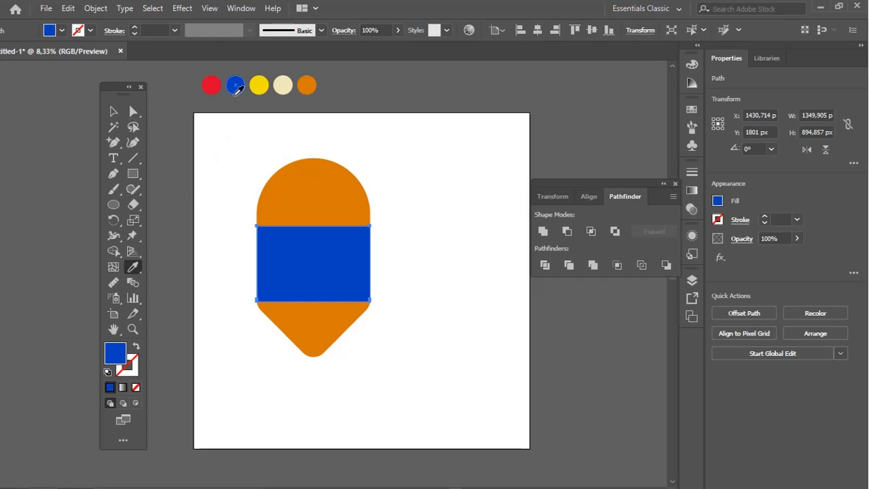
click(213, 85)
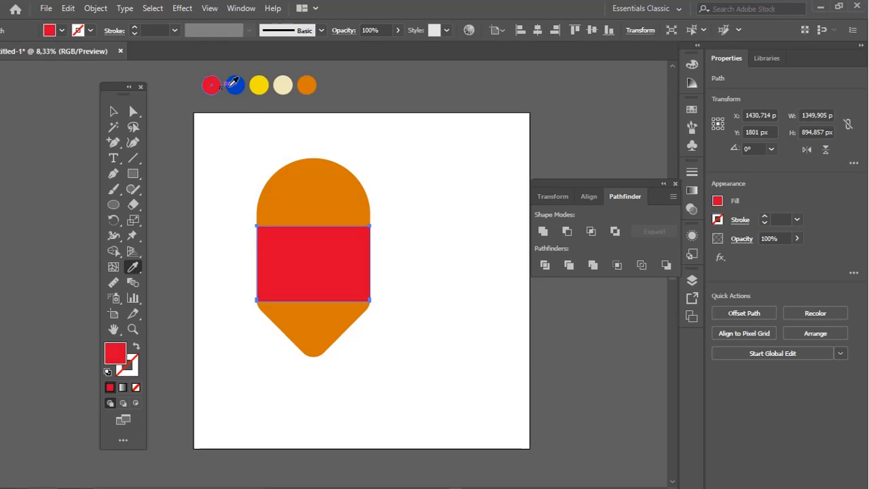
click(236, 85)
key(v)
click(238, 303)
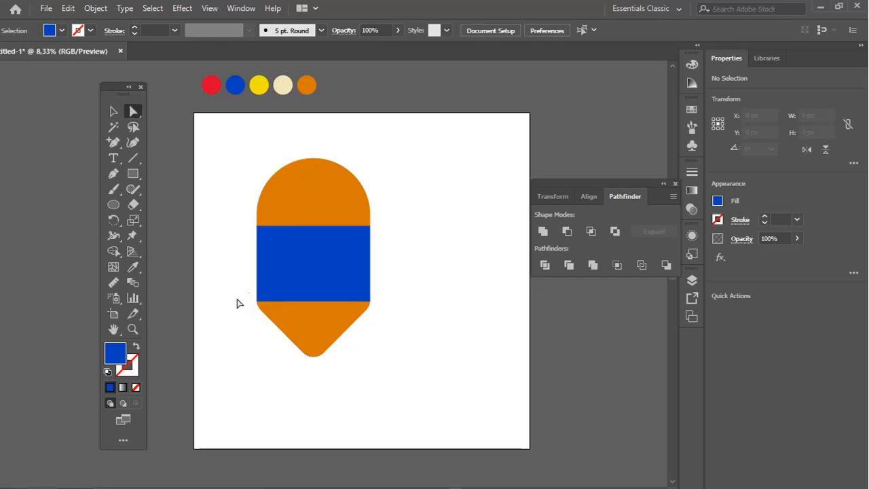
Move the blue section's lower edge and the pointed end down together, making the blue section about 1351 px tall
drag(246, 295, 372, 309)
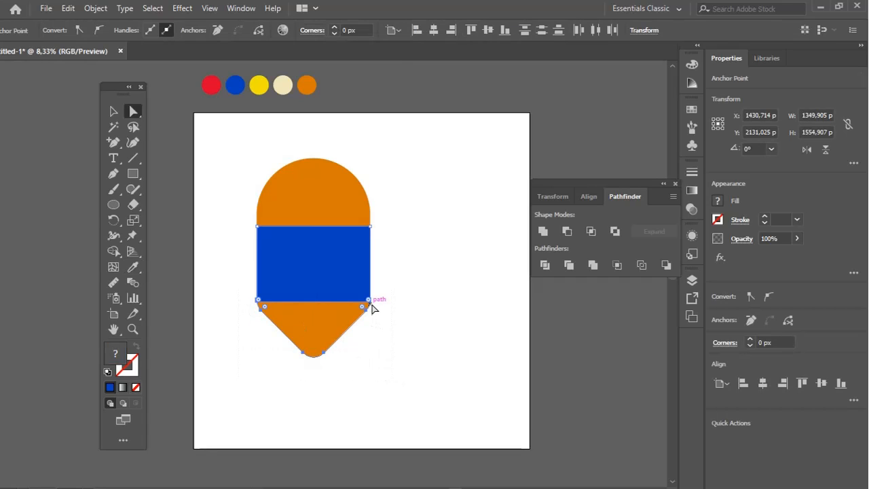
drag(324, 354, 354, 416)
click(217, 330)
Cut off the pencil's tip with a small rectangle using Pathfinder Divide and delete the excess around it
click(133, 173)
shift+click(328, 368)
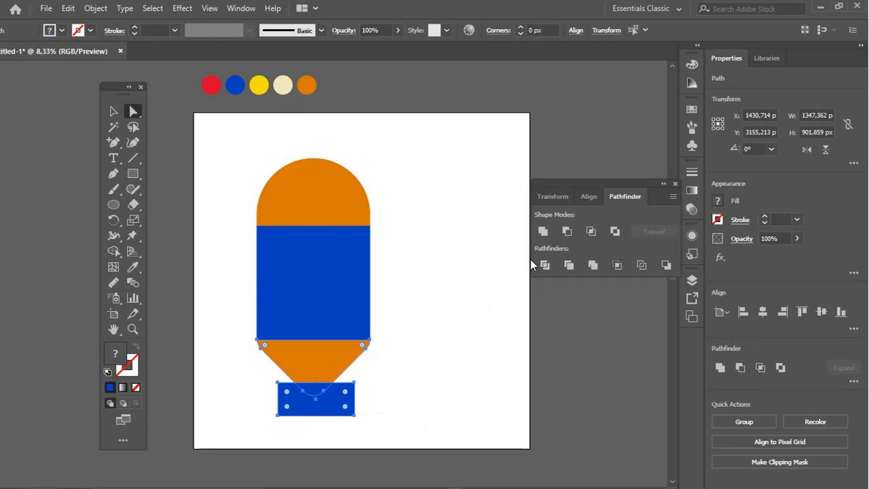
click(450, 351)
click(339, 405)
key(Delete)
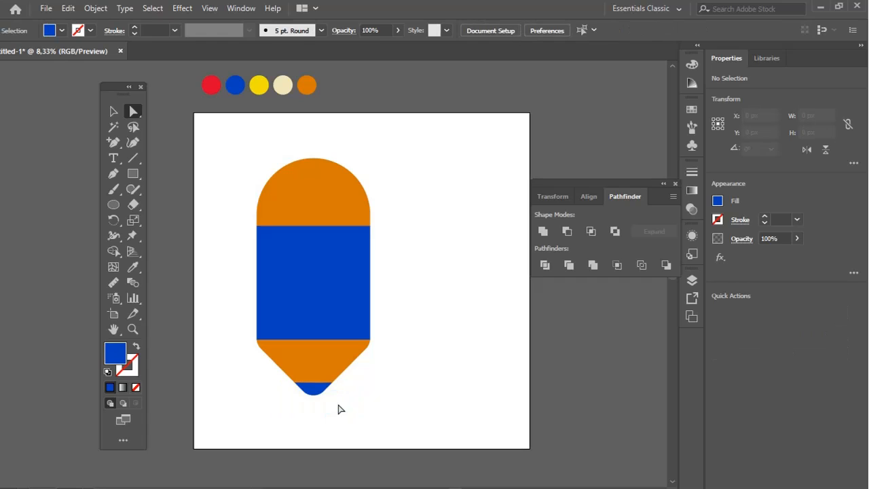
Fill the pencil's tip with dark grey 515254
double_click(115, 354)
click(164, 368)
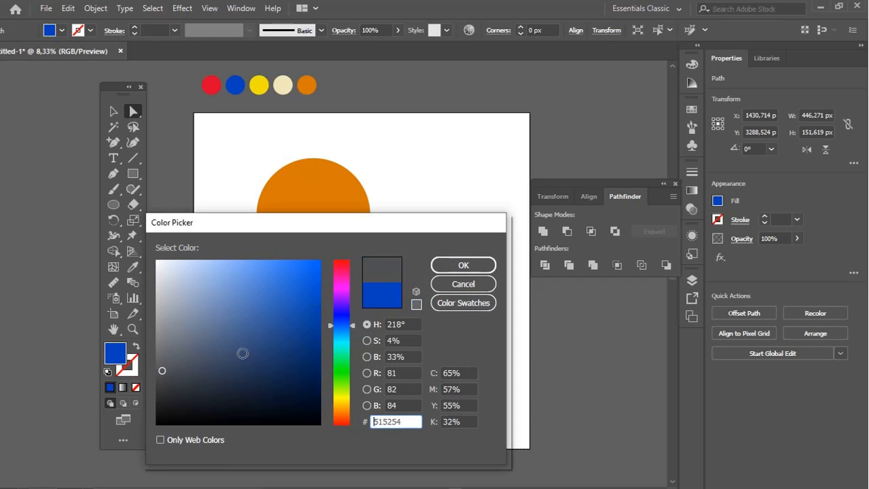
click(464, 265)
click(450, 268)
Fill the tapered section above the tip with the cream colour sampled from the palette circles
click(325, 345)
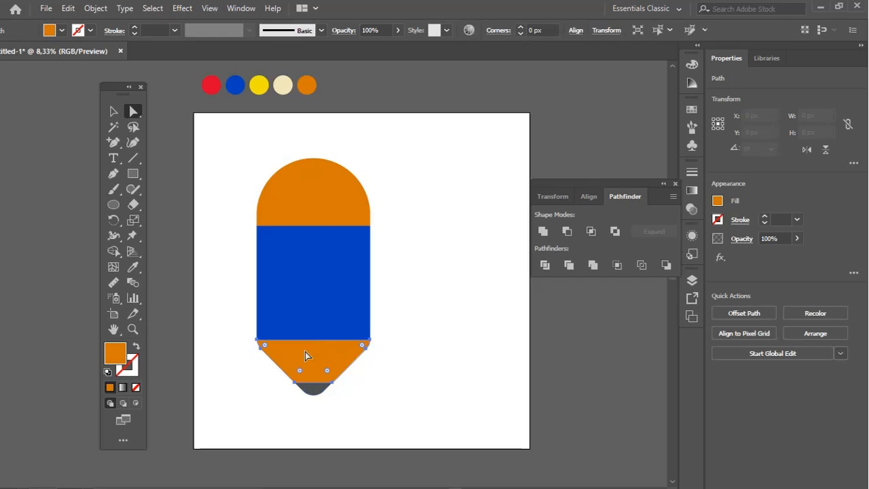
click(133, 270)
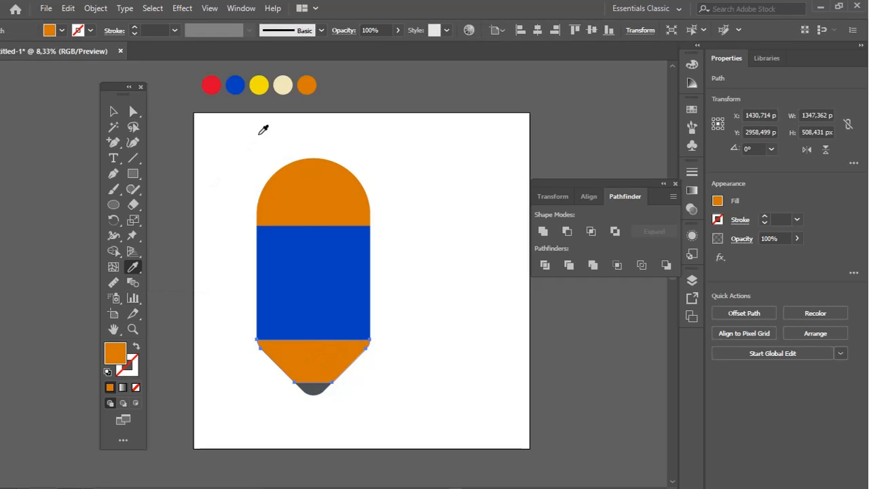
click(285, 87)
ctrl+click(428, 170)
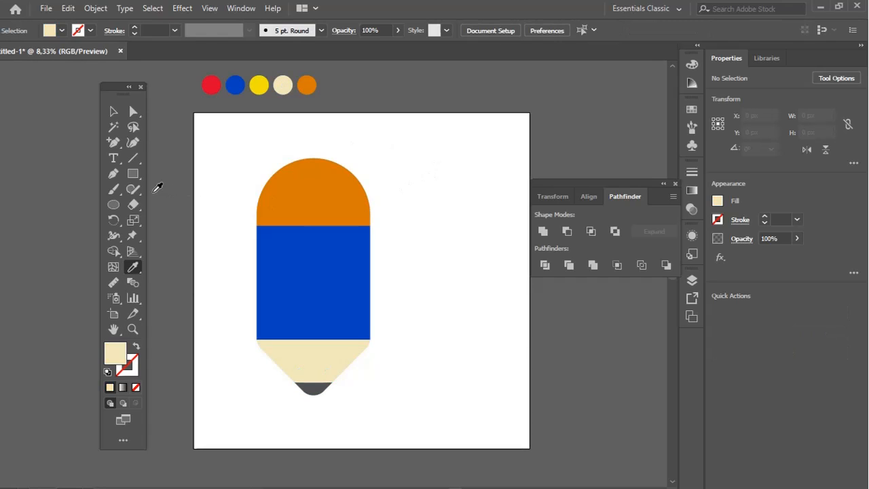
Draw a band about 1431 by 224 px between dome and blue body and fill it with the tip's dark grey
drag(255, 211, 378, 229)
key(v)
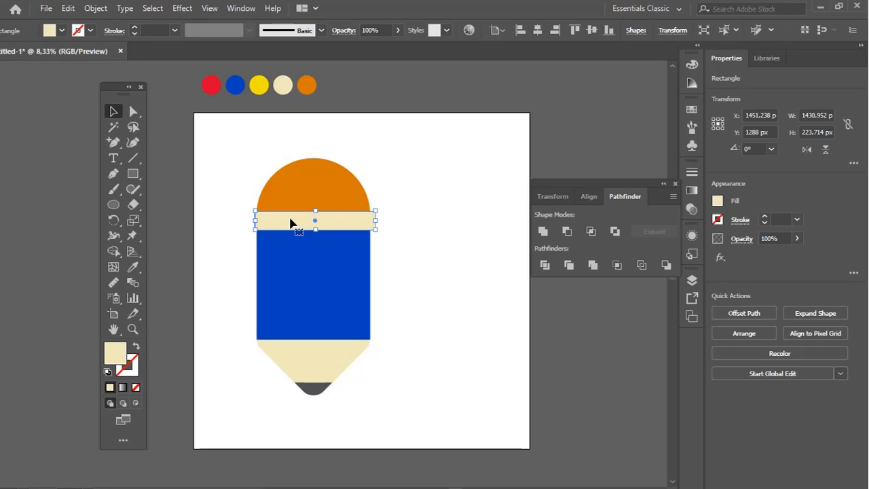
click(133, 269)
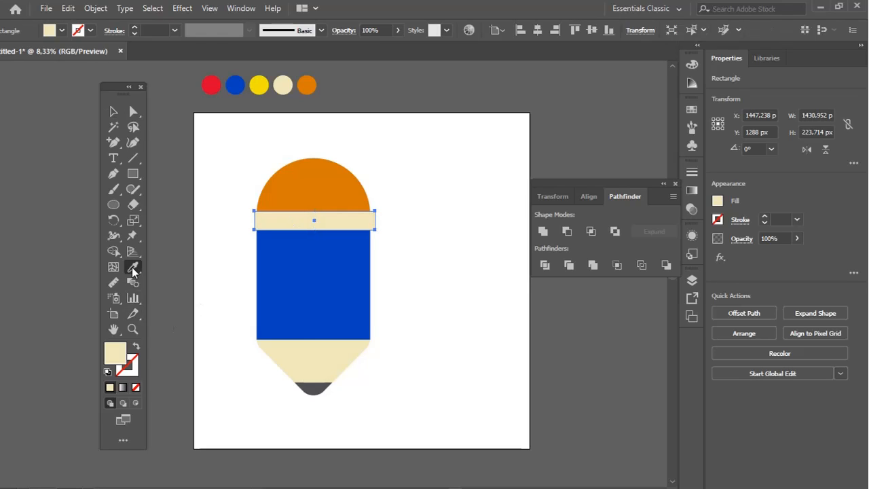
click(333, 377)
key(ctrl+shift+a)
Centre the dark grey band horizontally on the pencil and slightly round its corners
key(z)
click(327, 268)
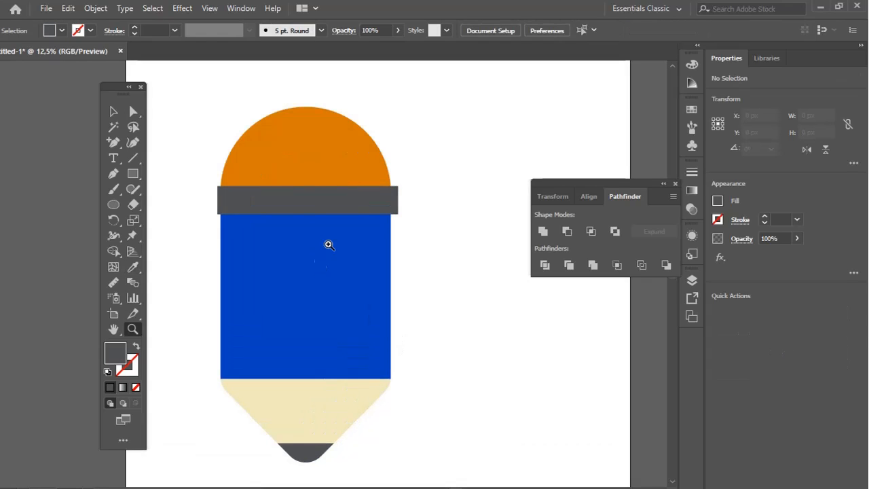
key(v)
click(340, 201)
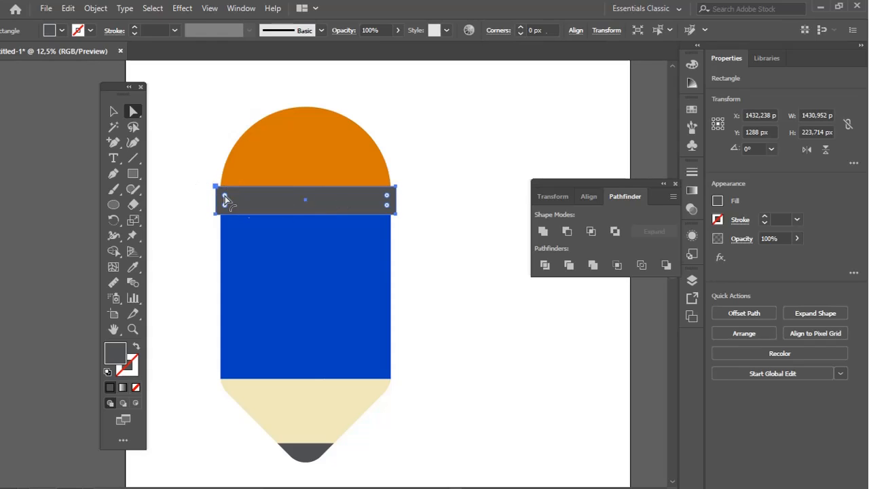
drag(226, 196, 243, 198)
click(460, 196)
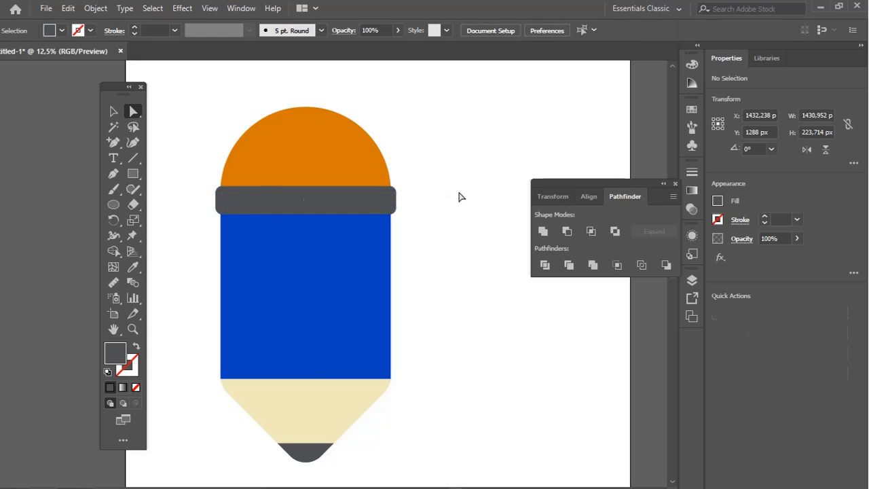
Fill the orange dome above the band with the red sampled from the palette circles
key(z)
alt+click(386, 247)
alt+click(385, 247)
drag(333, 260, 406, 260)
key(a)
click(345, 248)
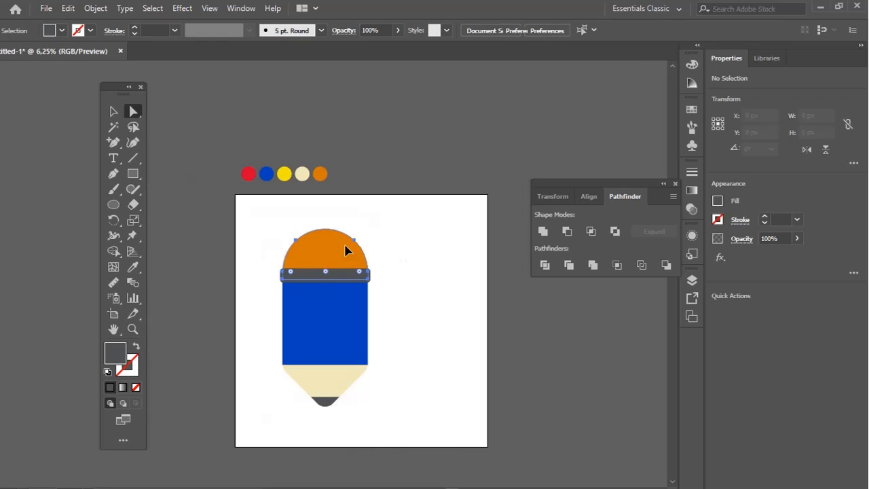
click(135, 268)
click(247, 175)
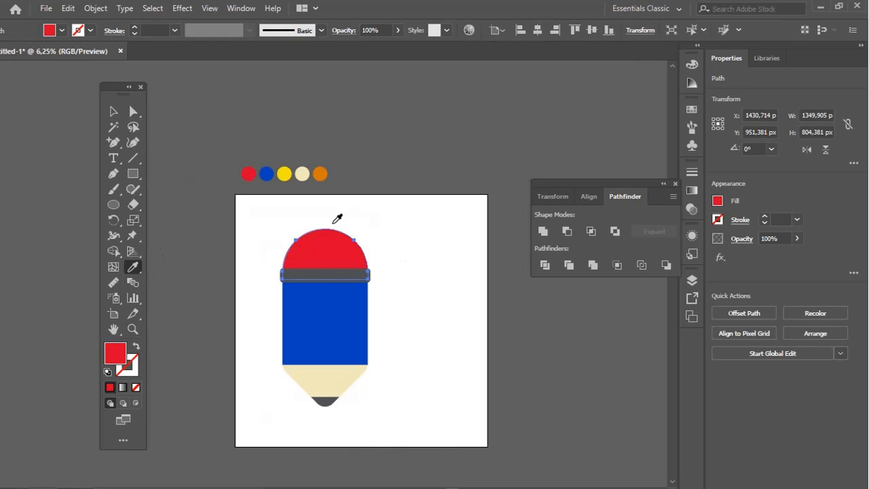
key(ctrl+shift+a)
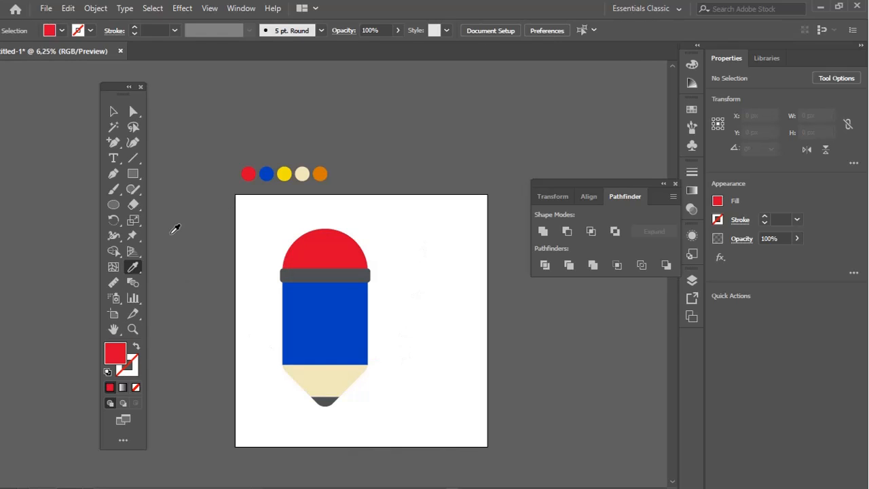
Duplicate the blue body as a right-half panel about 682 px wide and fill it with lighter blue 0A5BDD
key(v)
click(323, 337)
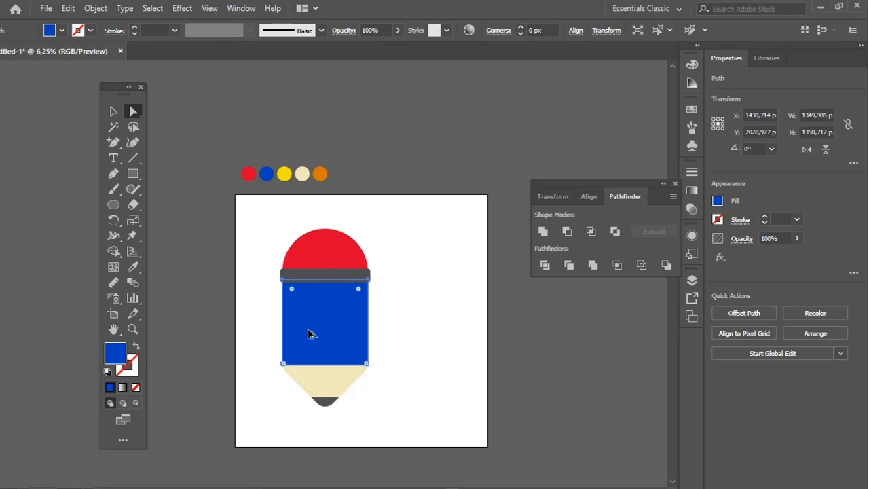
drag(366, 328, 330, 325)
key(v)
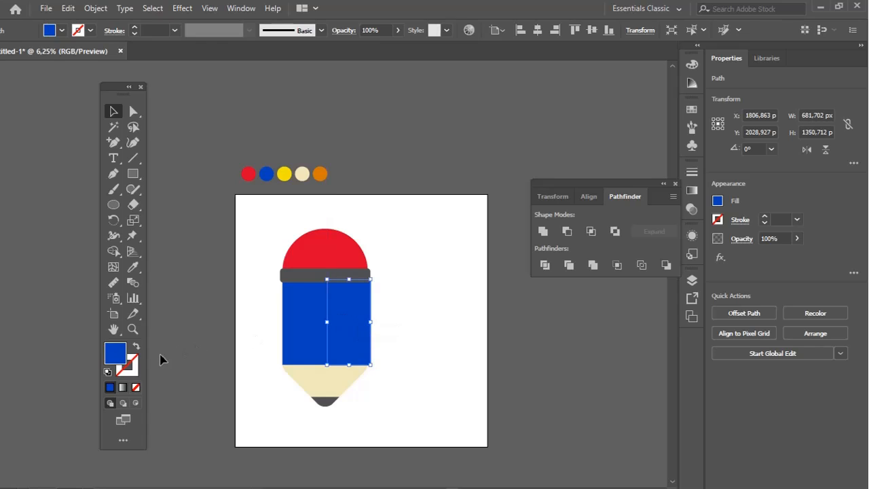
double_click(116, 353)
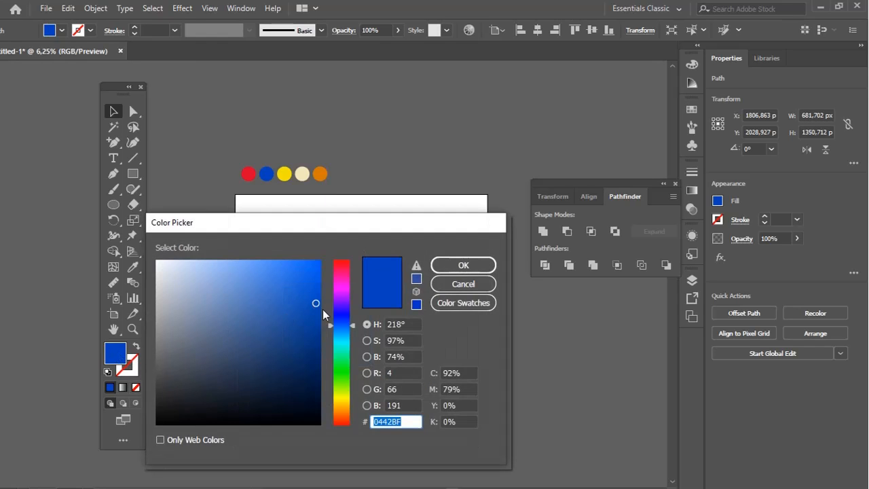
click(466, 264)
click(449, 321)
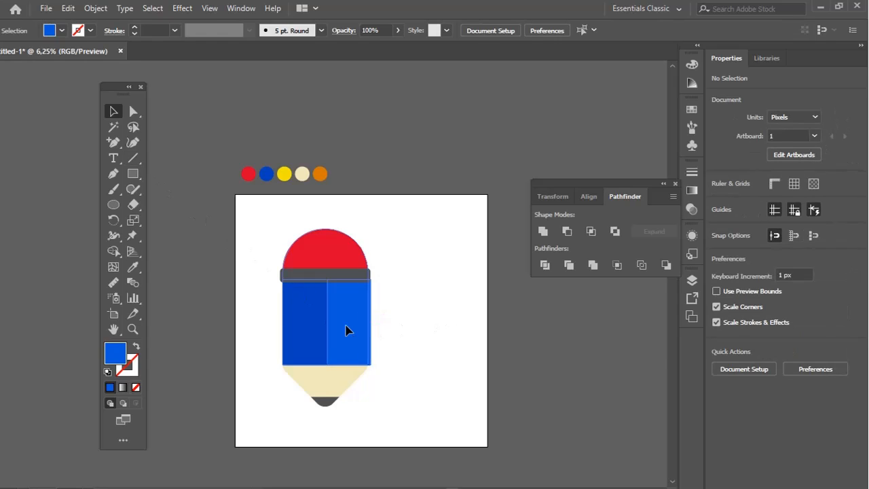
Try to narrow the grouped two-tone blue body so its right edge lines up with the cream cone
click(372, 325)
key(z)
drag(330, 314, 398, 406)
key(a)
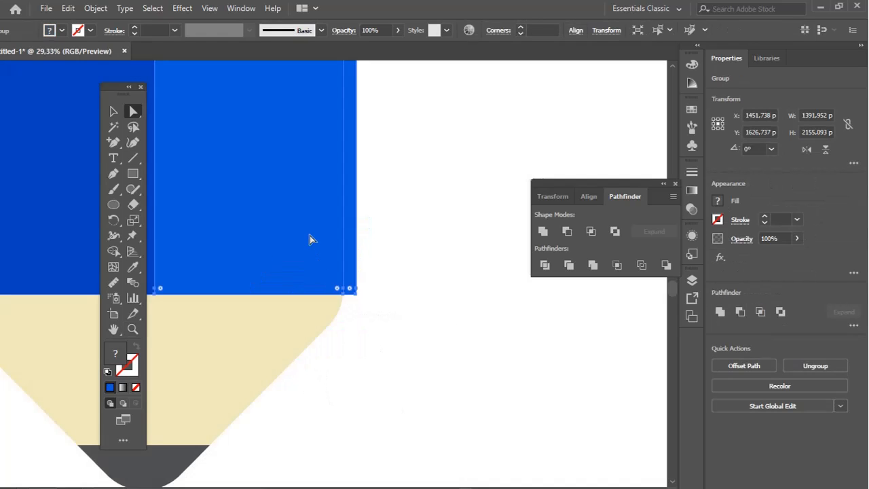
key(space)
drag(361, 257, 416, 391)
key(v)
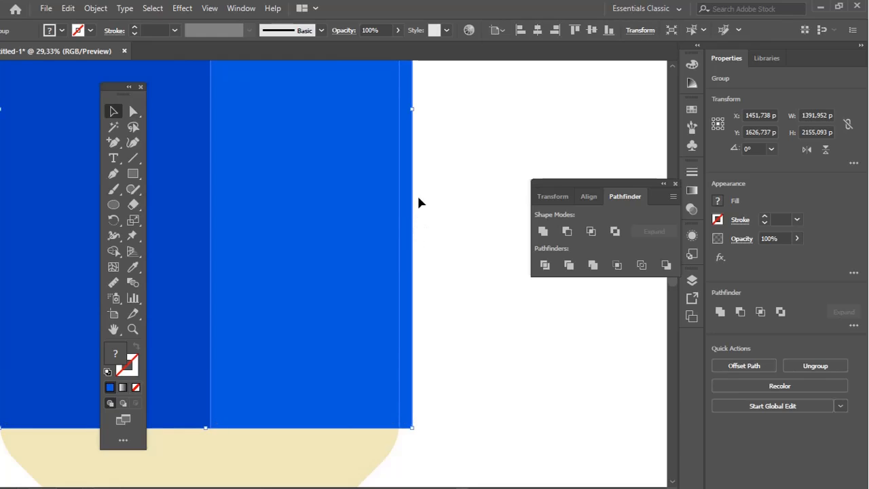
drag(414, 110, 400, 112)
key(ctrl+z)
click(467, 193)
click(460, 258)
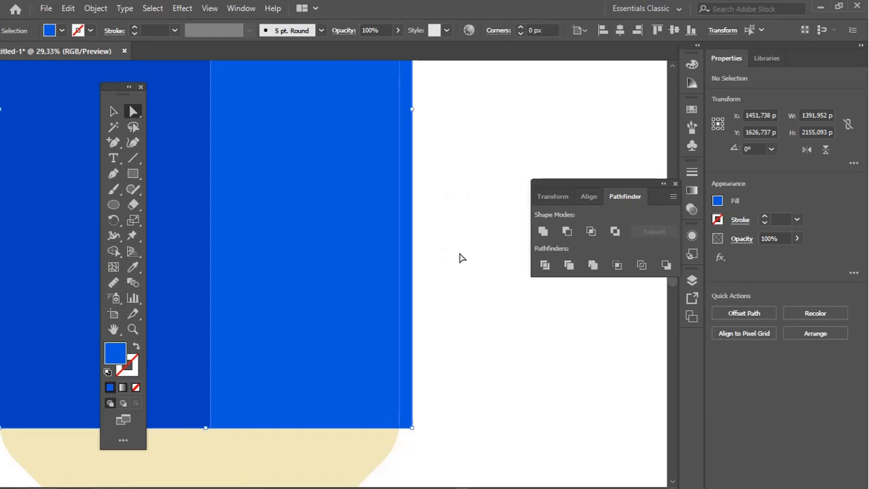
Narrow only the lighter blue panel to about 640 px so its right edge lines up with the cream cone
key(a)
click(370, 245)
scroll(401, 217, up, 4)
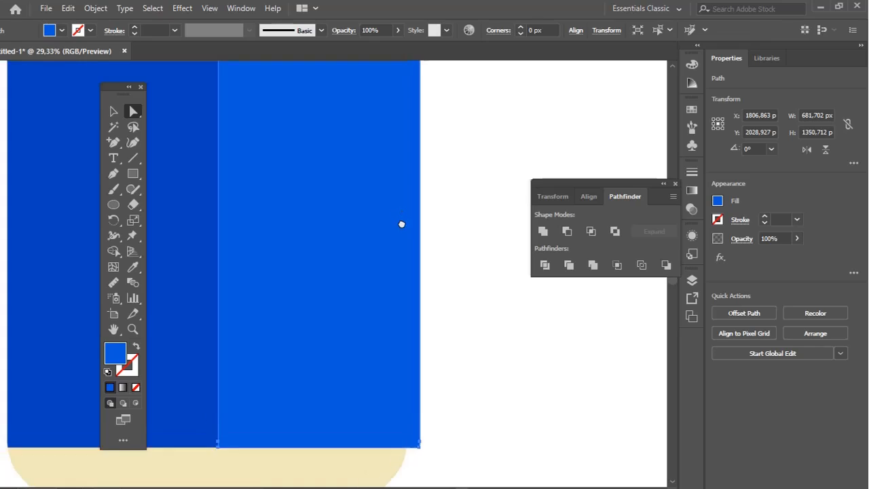
key(v)
drag(425, 294, 413, 295)
scroll(412, 317, down, 3)
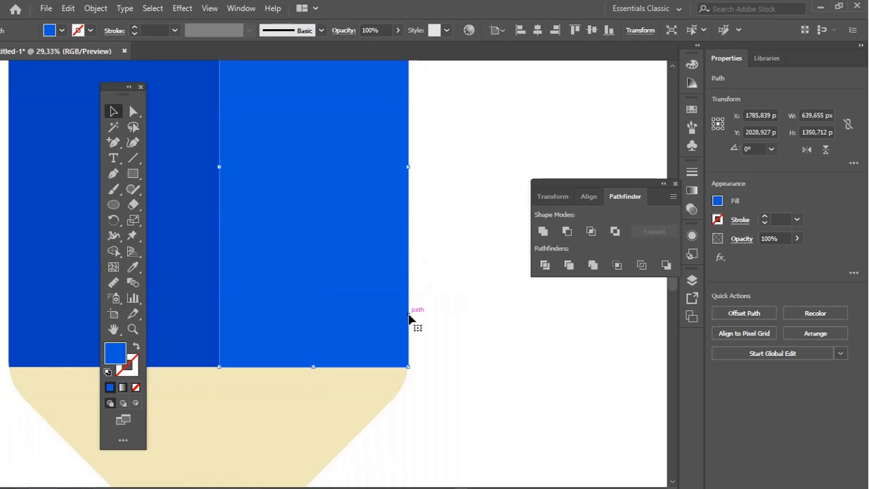
click(454, 299)
key(z)
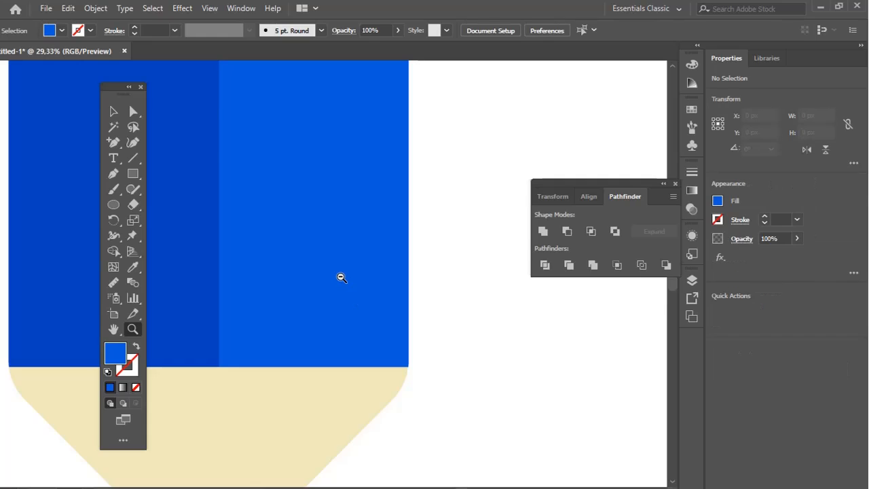
alt+click(339, 275)
key(v)
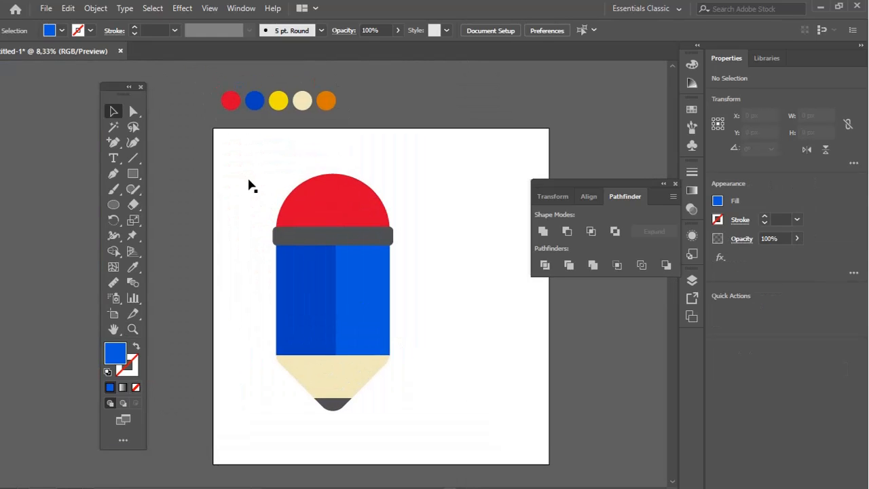
Group all pencil parts, then shrink and tilt the pencil about 38° clockwise in the artboard's upper-left area
drag(245, 177, 418, 419)
key(ctrl+g)
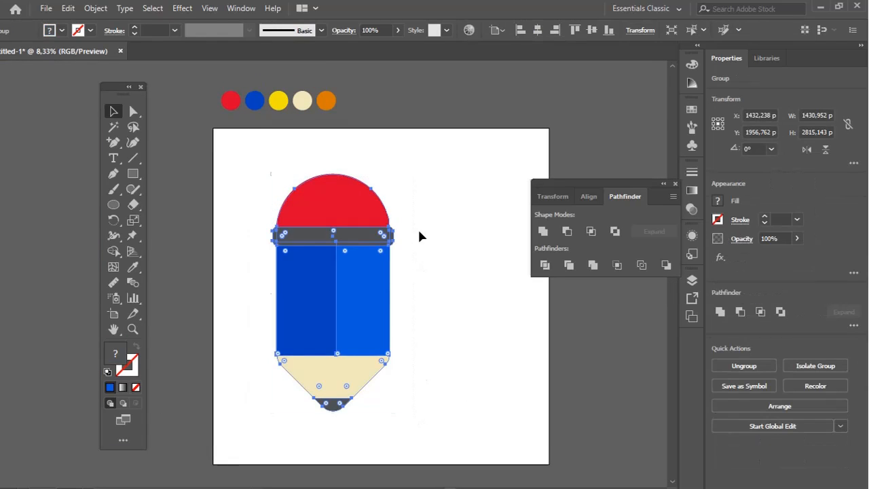
mouse_move(399, 172)
mouse_down()
mouse_move(452, 243)
mouse_move(353, 285)
mouse_up()
drag(288, 334, 310, 248)
click(400, 220)
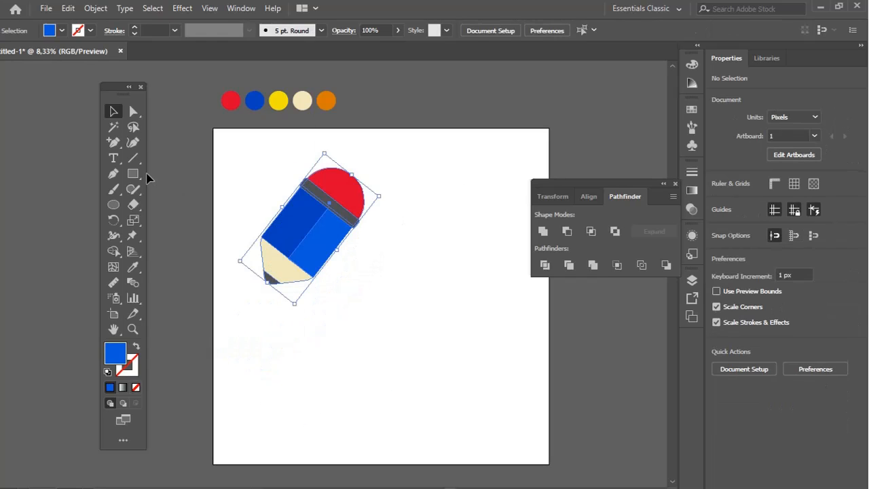
Draw a 1000 by 1000 px square on the artboard below the pencil
click(133, 174)
click(354, 309)
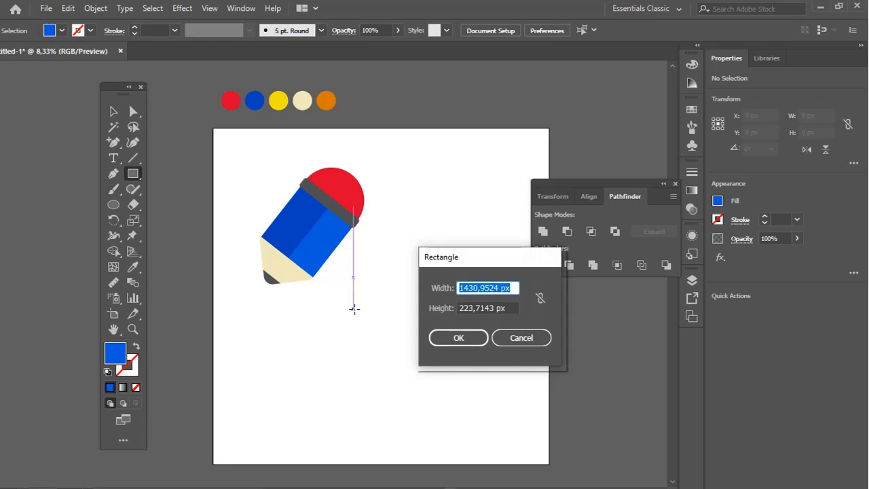
key(Tab)
text(1)
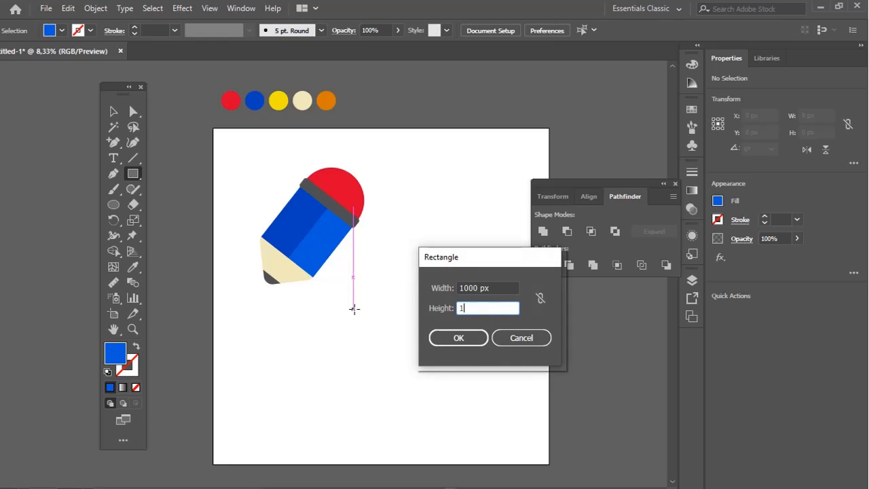
text(000)
key(Return)
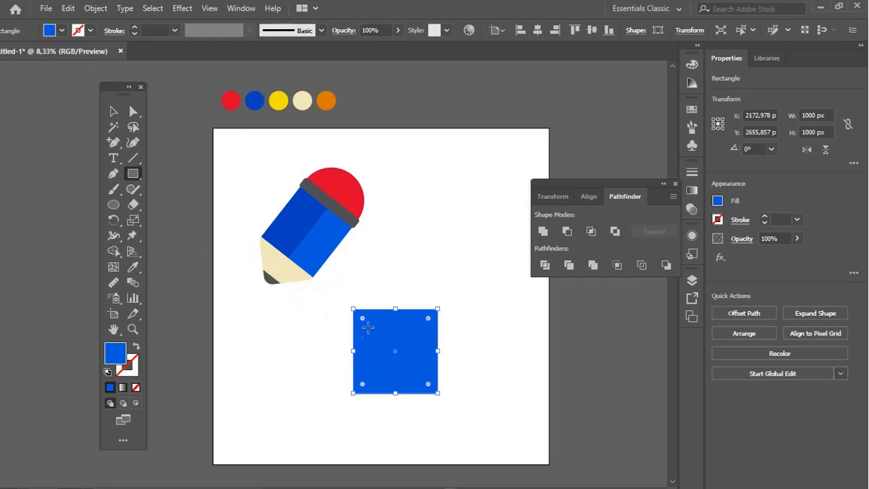
Duplicate the blue square so the copy sits directly against its right side
key(v)
drag(390, 354, 303, 352)
key(ctrl+z)
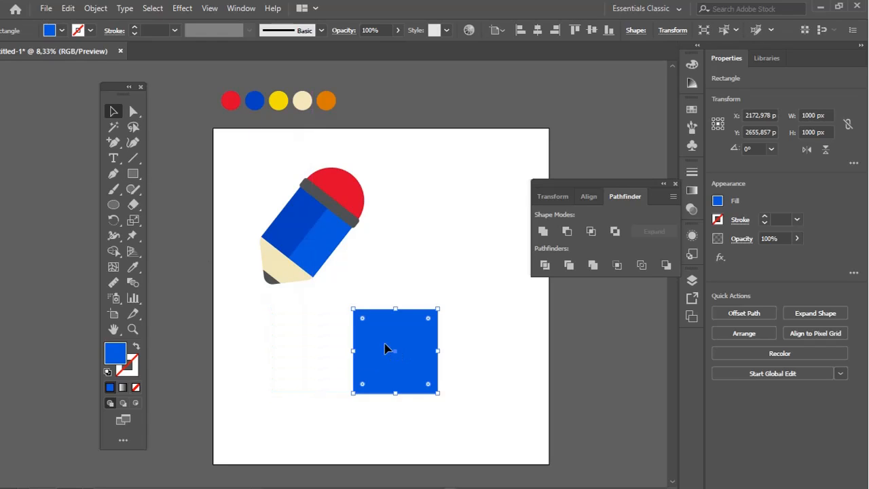
drag(395, 351, 470, 345)
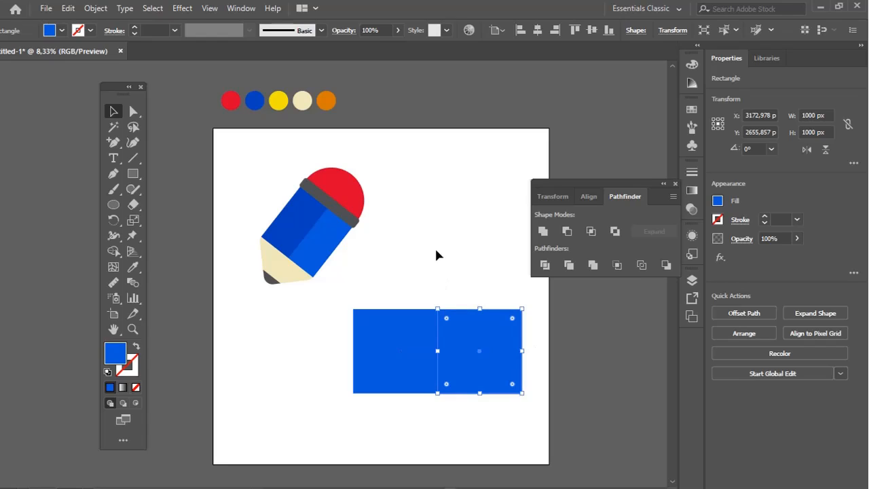
Fill the left square with the yellow sampled from the palette circles
click(436, 253)
key(a)
click(405, 349)
click(133, 269)
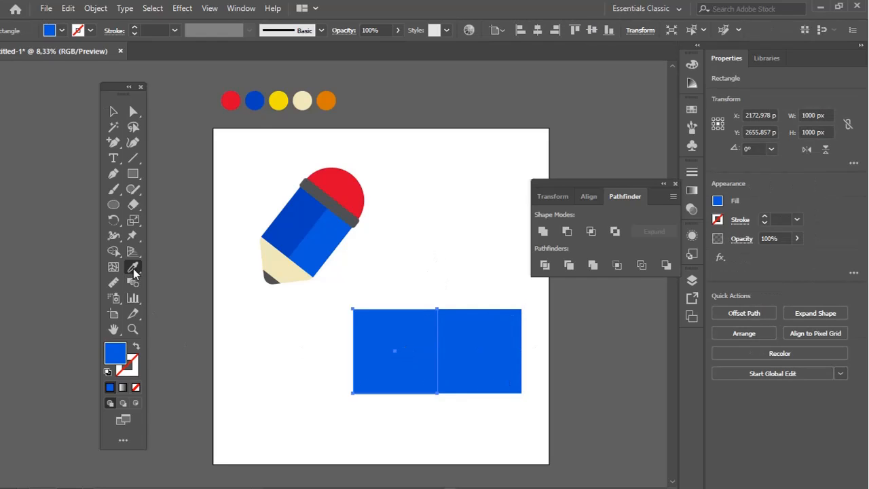
click(279, 102)
key(ctrl+shift+a)
key(v)
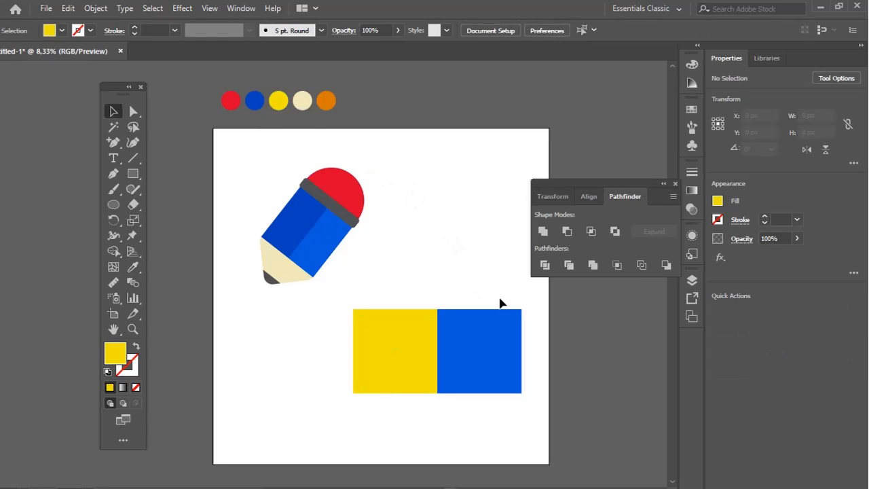
Group the yellow and blue squares and align the group to the artboard's top-left corner
drag(531, 302, 378, 410)
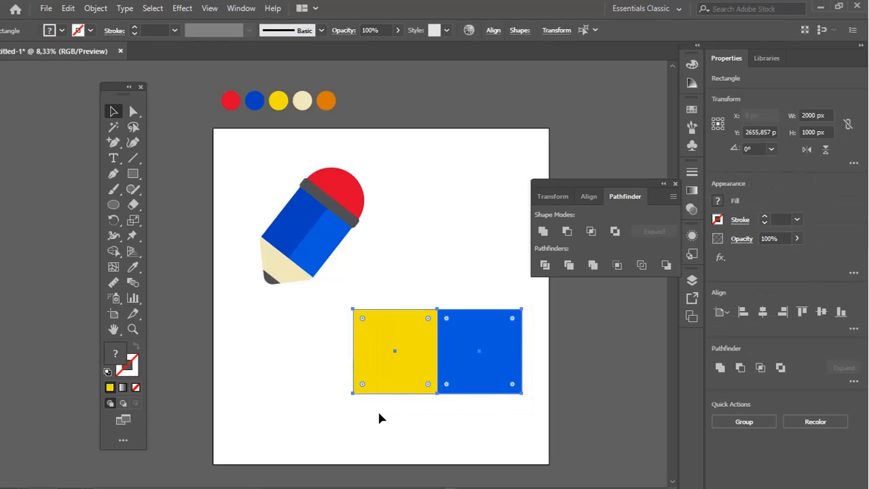
key(ctrl+g)
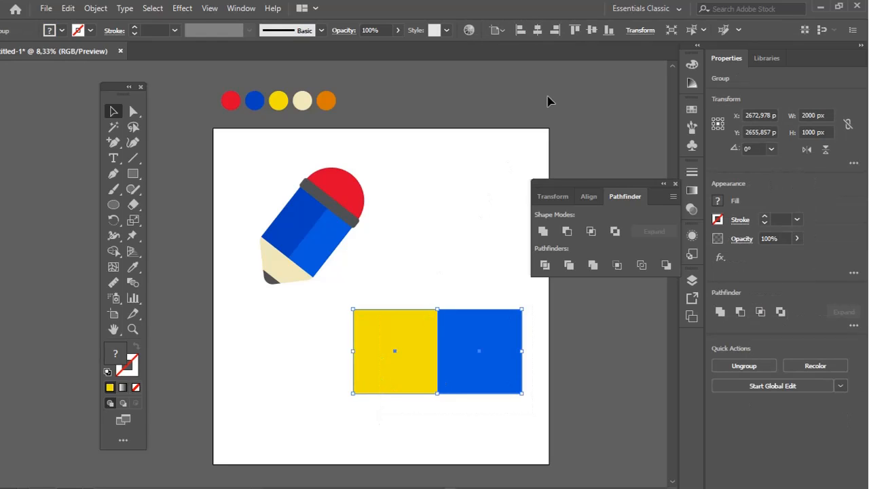
click(587, 201)
click(544, 232)
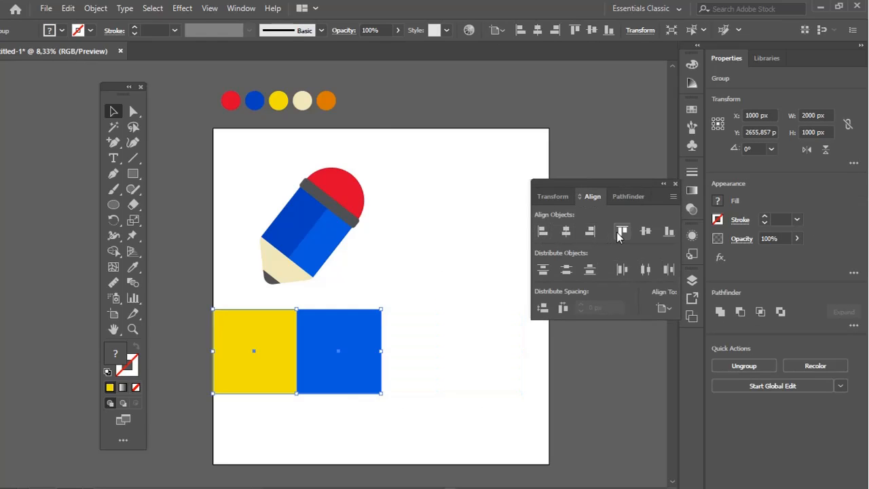
click(622, 231)
click(481, 231)
Bring the pencil to the front, shrink it to about 652 by 728 px and centre it on the yellow square
click(293, 261)
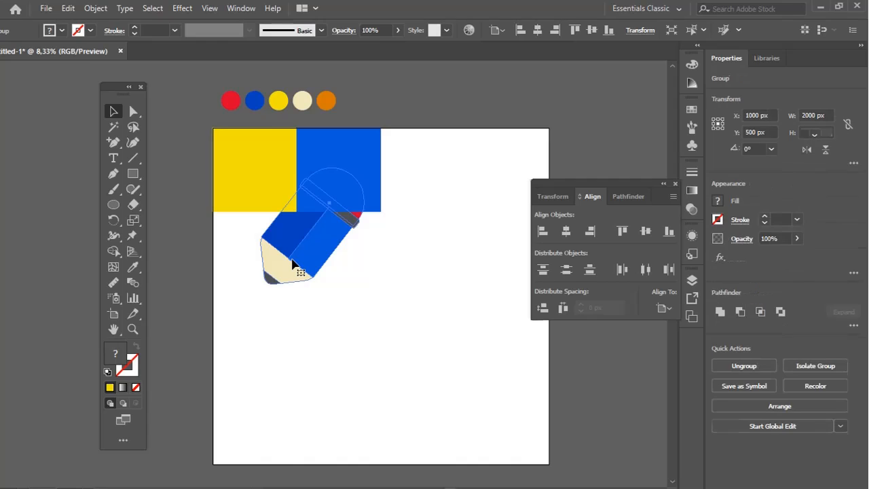
key(ctrl+shift+])
key(z)
click(296, 259)
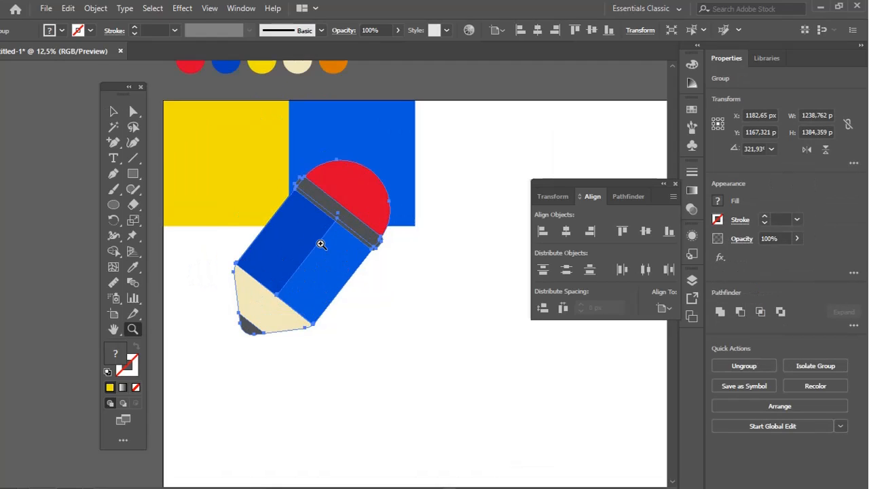
key(v)
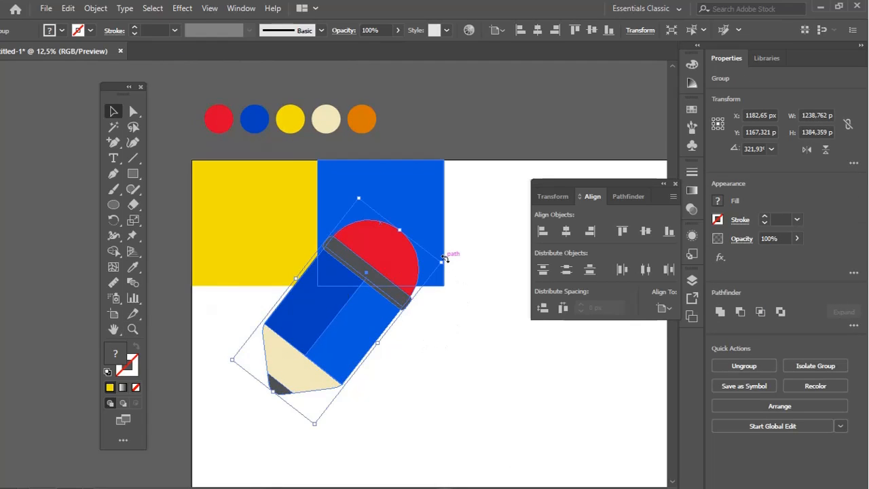
mouse_move(443, 262)
mouse_down()
mouse_move(357, 291)
mouse_move(320, 317)
mouse_up()
mouse_move(280, 343)
mouse_down()
mouse_move(247, 236)
mouse_move(246, 197)
mouse_move(292, 213)
mouse_move(316, 210)
mouse_up()
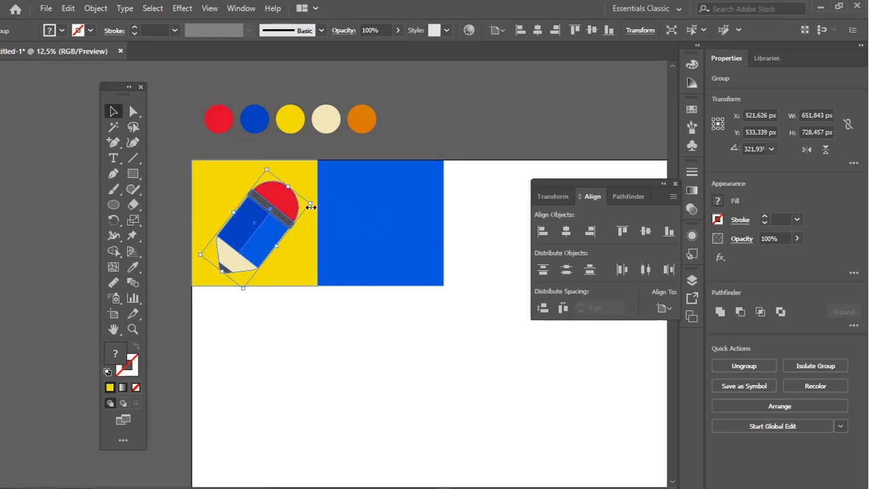
drag(269, 233, 272, 230)
click(288, 323)
Draw a yellow rectangle about 933 by 399 px on the empty artboard area below the blue square
key(z)
click(324, 351)
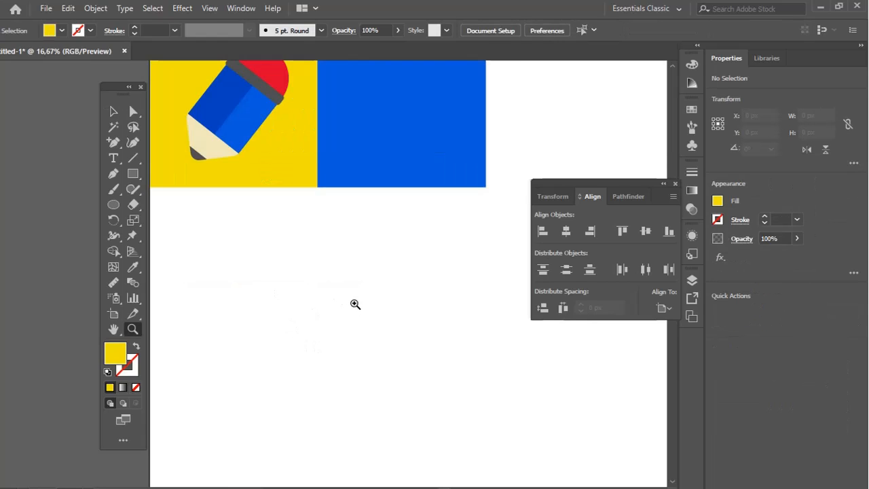
click(355, 305)
drag(355, 299, 322, 355)
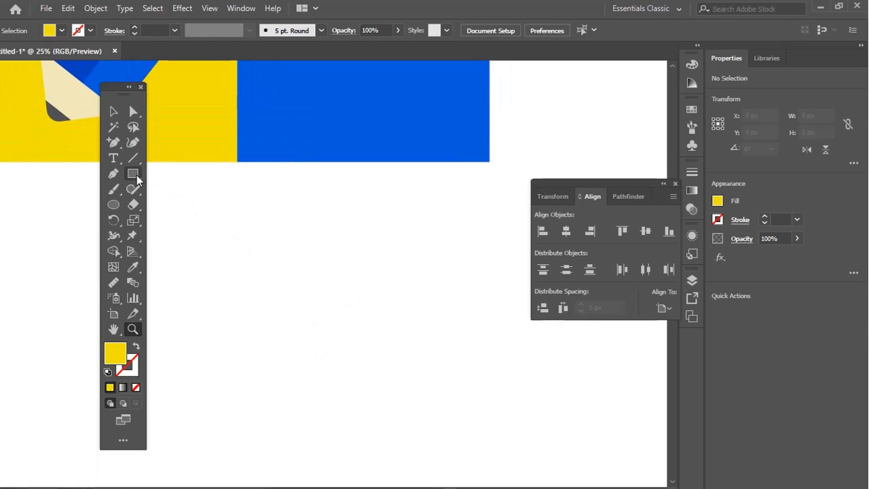
drag(229, 260, 465, 360)
Round only the two left corners of the new yellow rectangle
key(a)
drag(203, 247, 234, 375)
drag(228, 333, 229, 331)
drag(225, 274, 265, 276)
click(319, 227)
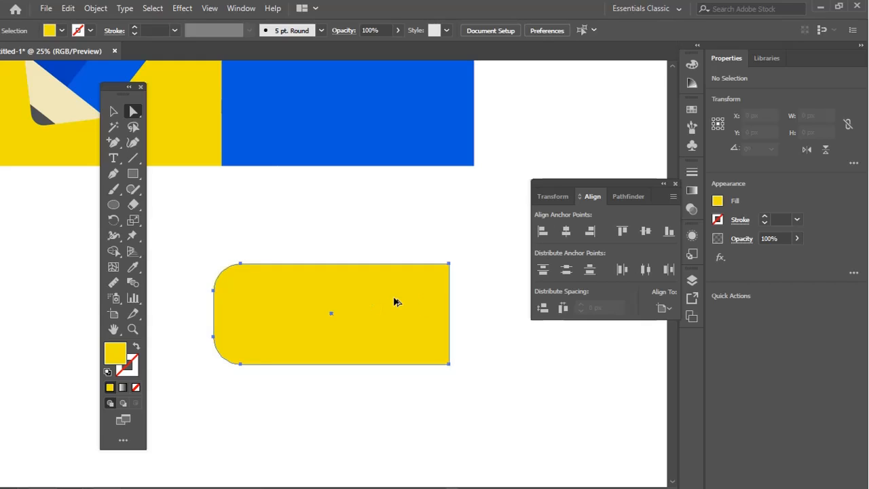
Duplicate the rounded rectangle slightly to the right and reduce the copy's height to about 337 px, centred vertically on the original
drag(398, 302, 428, 302)
drag(362, 264, 362, 275)
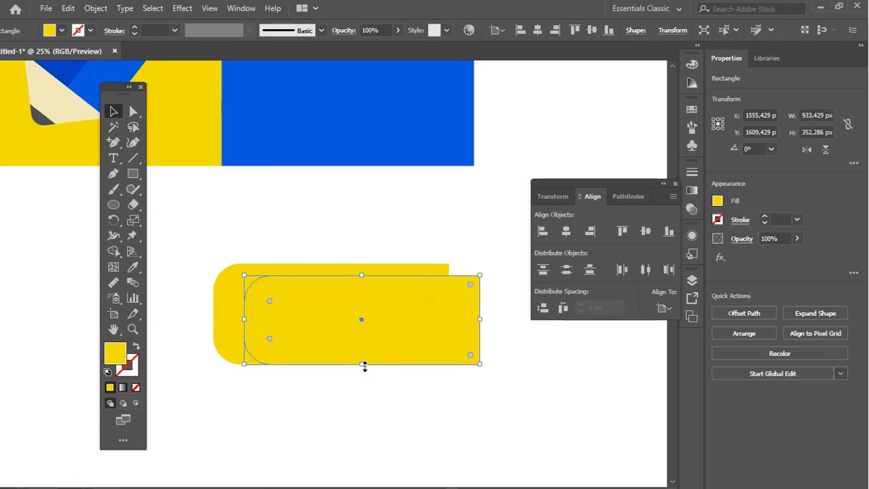
drag(365, 365, 346, 320)
drag(348, 350, 347, 356)
drag(348, 275, 350, 271)
Divide the two overlapping yellow shapes with Pathfinder and delete the piece that sticks out past the outer shape's right end
click(234, 221)
drag(209, 221, 493, 390)
click(619, 197)
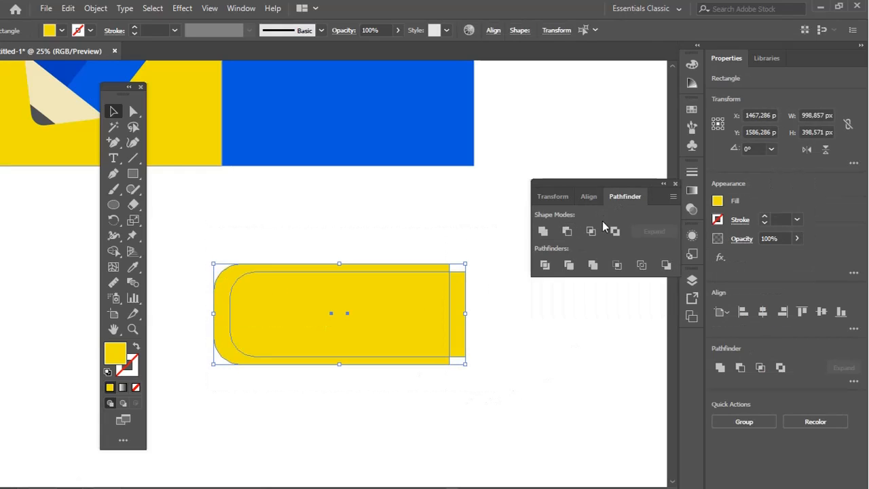
click(545, 265)
click(133, 111)
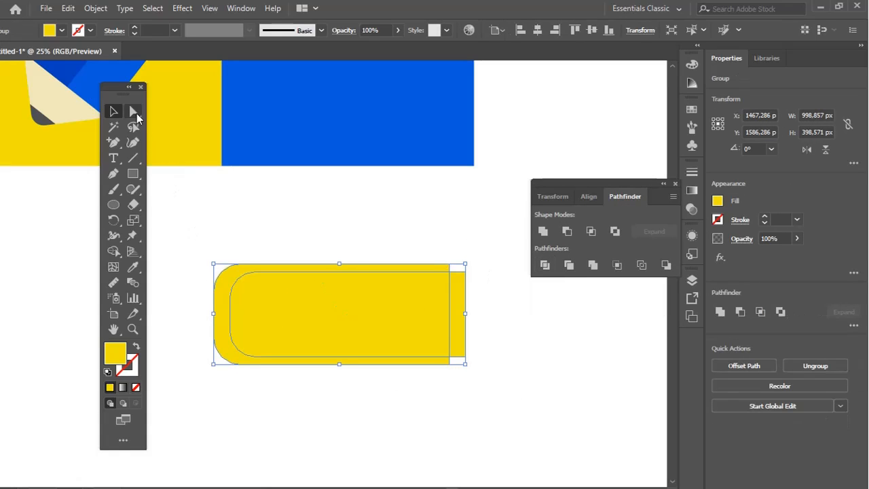
click(499, 325)
click(464, 316)
key(Delete)
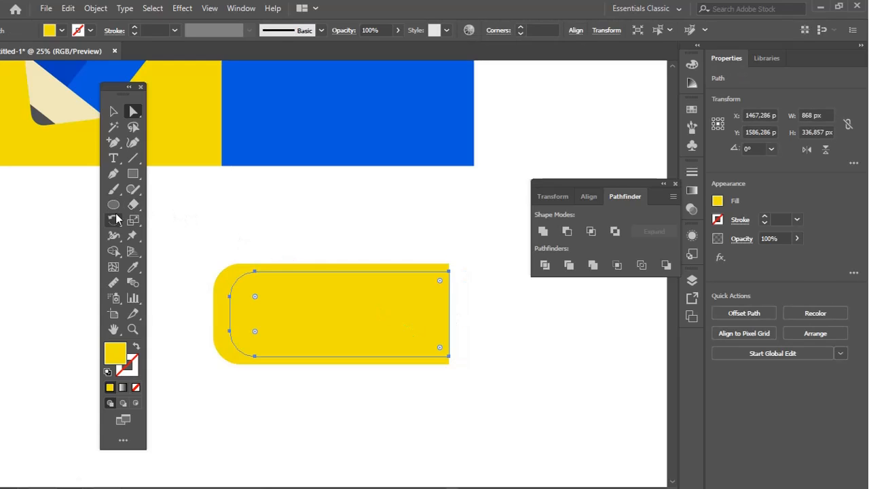
Fill the inner rounded shape with the cream sampled from the pencil's cone
key(i)
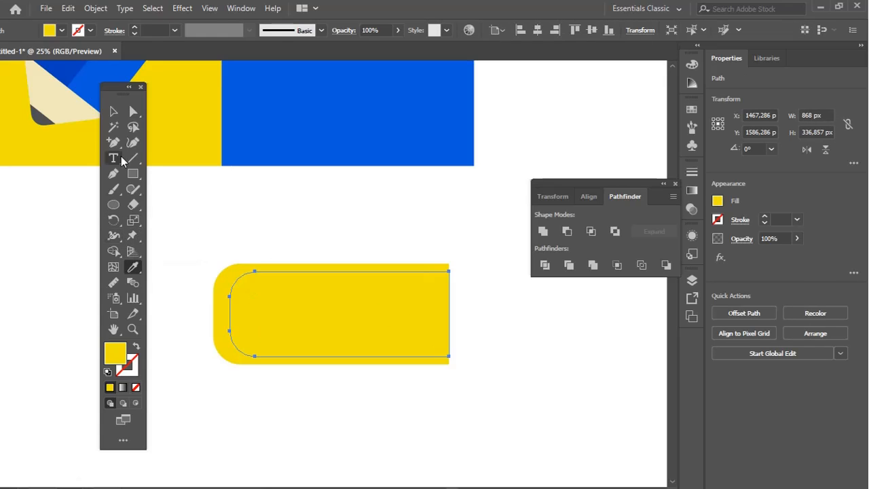
drag(116, 89, 87, 235)
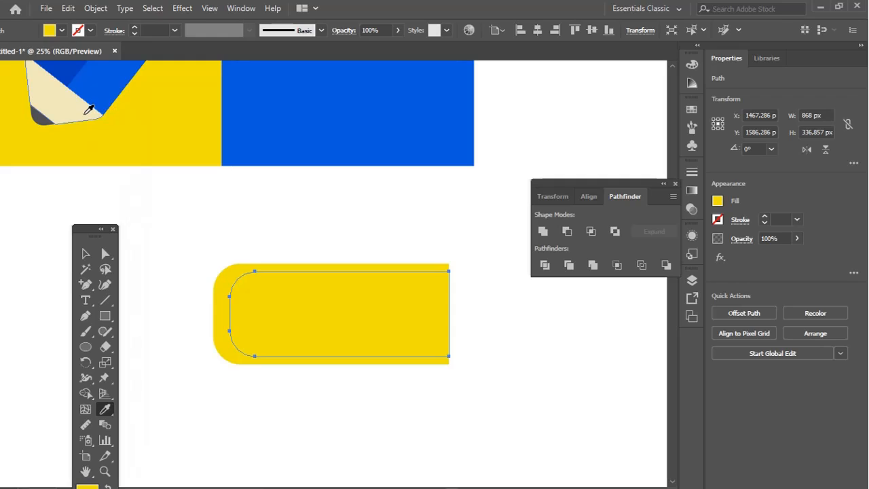
click(85, 114)
ctrl+click(264, 250)
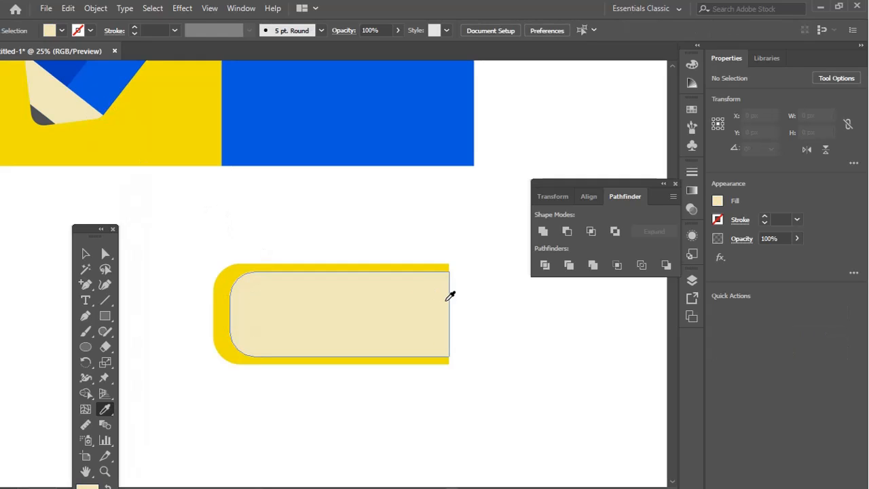
Narrow the cream inner shape slightly from the right so its edge sits inside the yellow outer shape's end
key(a)
click(450, 320)
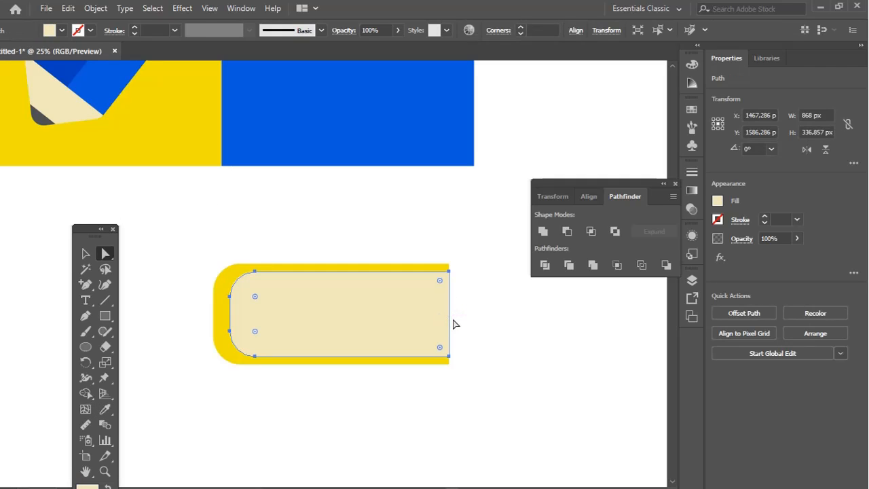
key(v)
drag(451, 316, 441, 314)
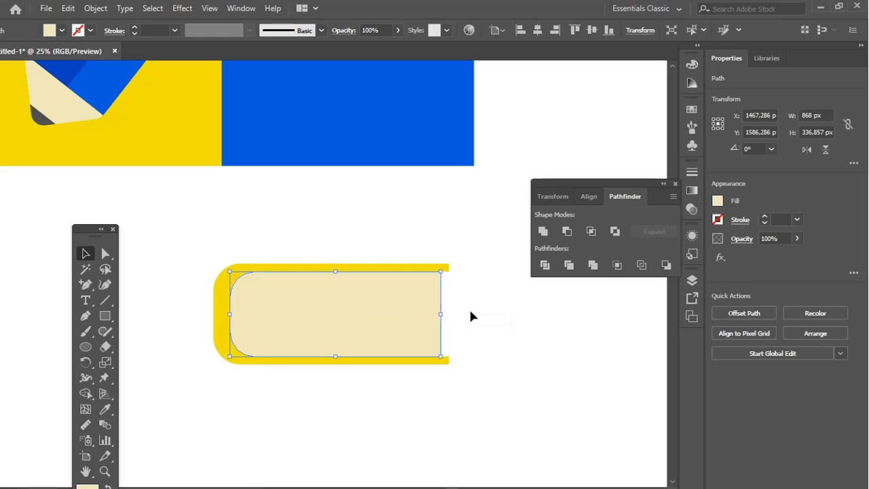
Move the complete yellow-and-cream book onto the lower half of the blue square, centred horizontally
click(469, 307)
key(z)
alt+click(304, 299)
alt+click(304, 299)
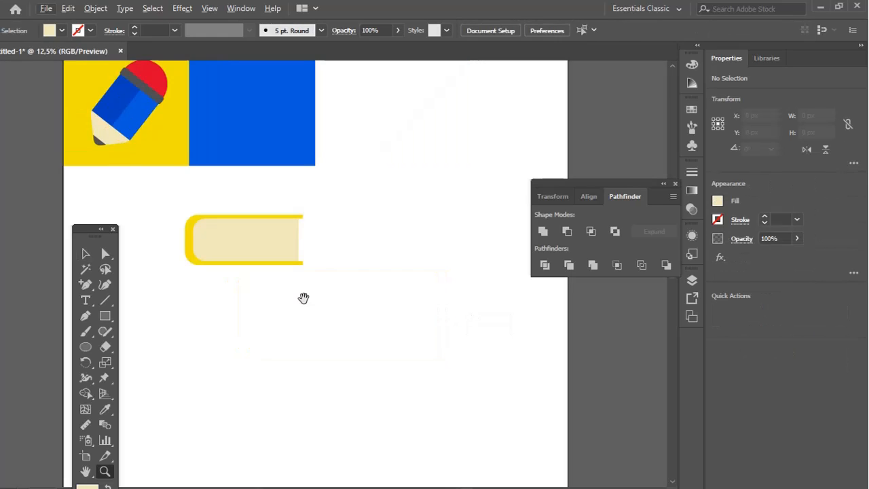
drag(303, 298, 368, 389)
key(v)
drag(412, 301, 253, 383)
click(280, 354)
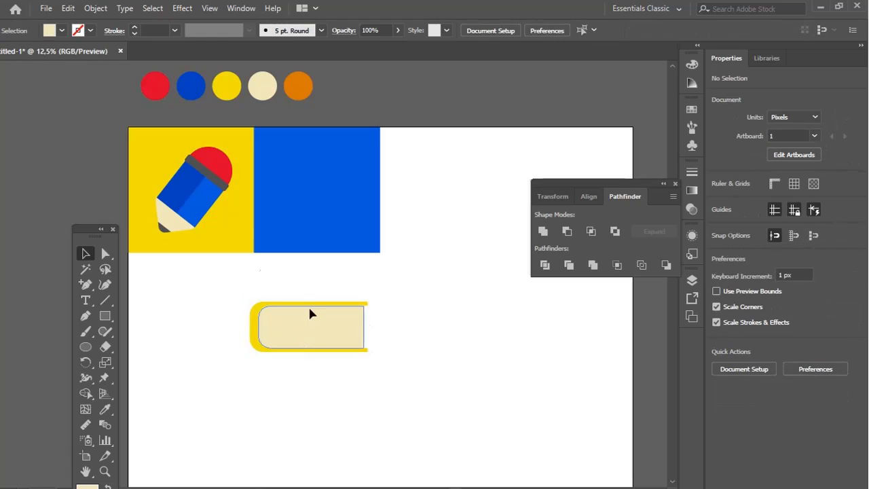
drag(311, 315, 322, 251)
Fully round the corners at the open ends of the yellow cover's upper and lower edges, with a 15,43 px radius
key(z)
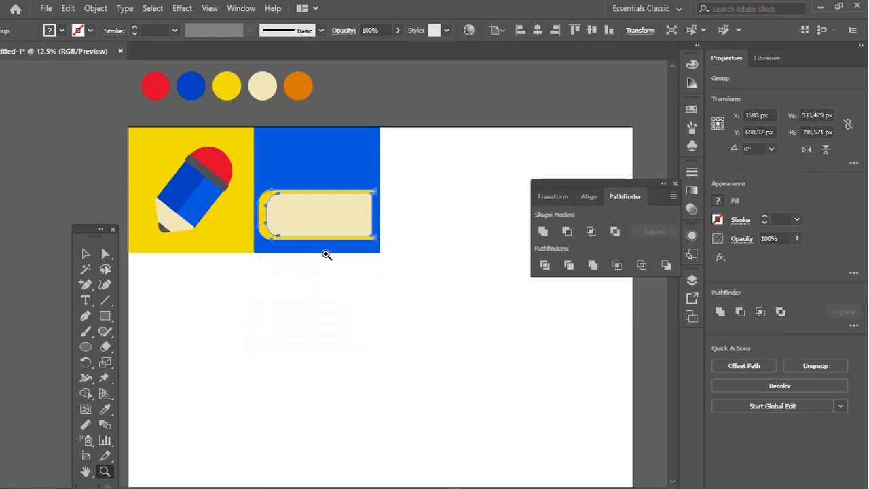
click(327, 255)
key(v)
click(500, 264)
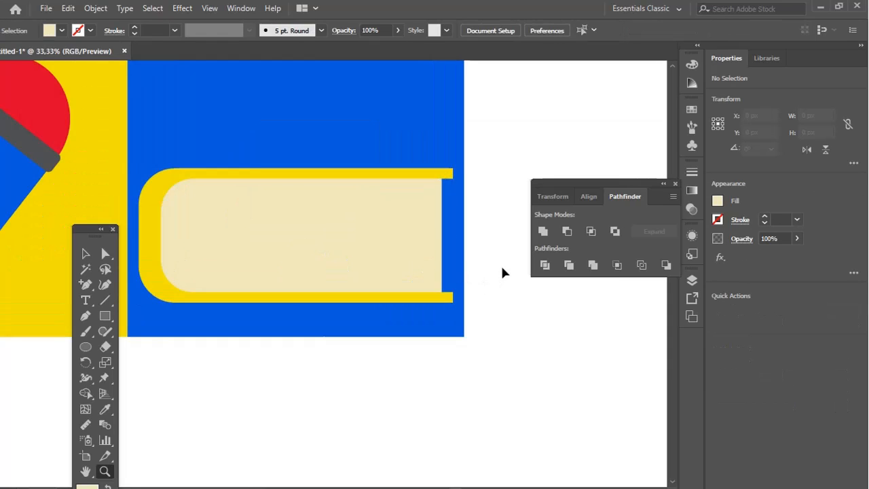
click(443, 237)
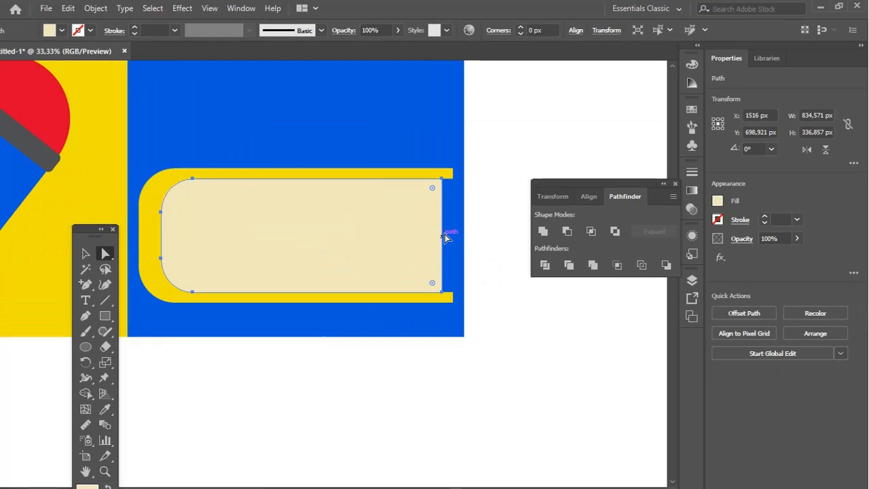
click(445, 170)
shift+click(448, 297)
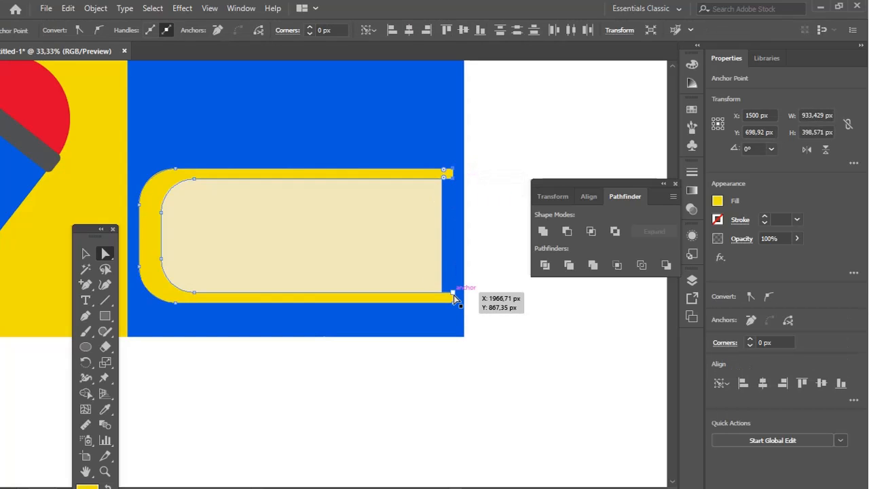
key(ctrl+space)
drag(426, 141, 460, 209)
drag(381, 241, 287, 242)
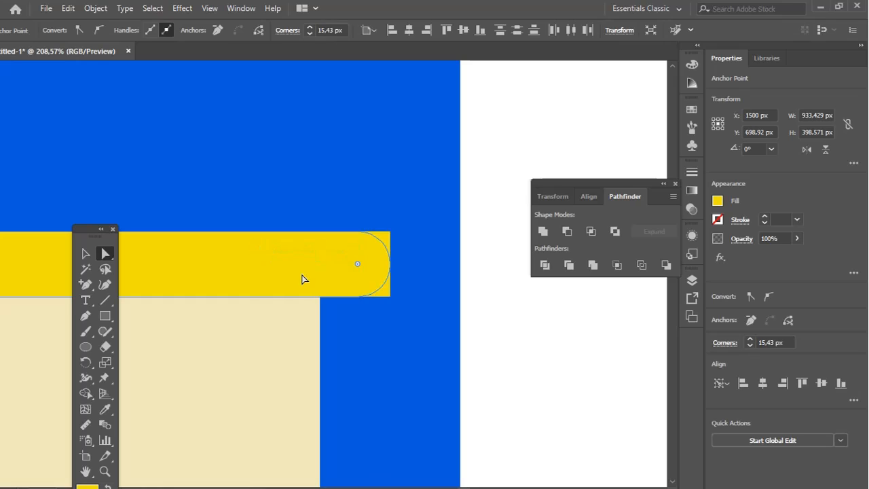
Scale the book down to about 632 by 270 px and reposition it in the lower part of the blue square
key(ctrl+alt+space)
ctrl+alt+click(309, 295)
ctrl+alt+click(309, 294)
ctrl+alt+click(309, 295)
ctrl+alt+click(309, 295)
ctrl+alt+click(309, 295)
ctrl+alt+click(309, 295)
ctrl+alt+click(310, 296)
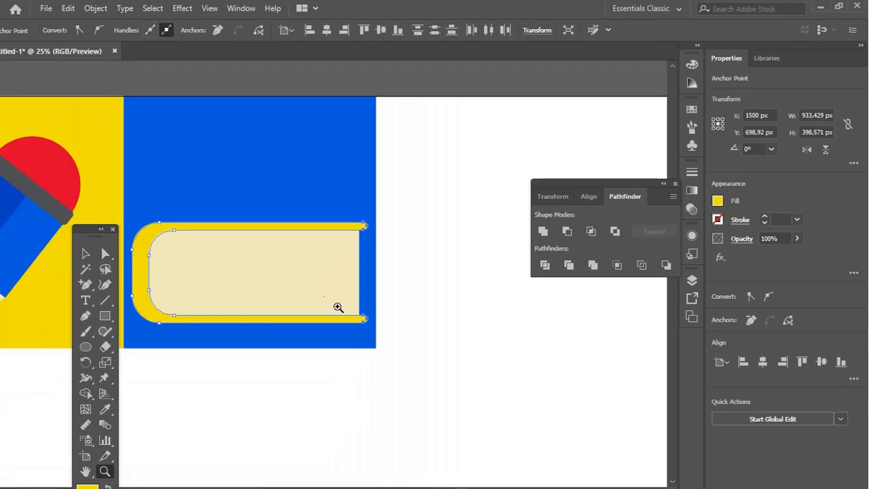
ctrl+click(358, 321)
key(ctrl+alt+space)
ctrl+alt+click(353, 282)
ctrl+alt+click(353, 281)
drag(344, 278, 436, 308)
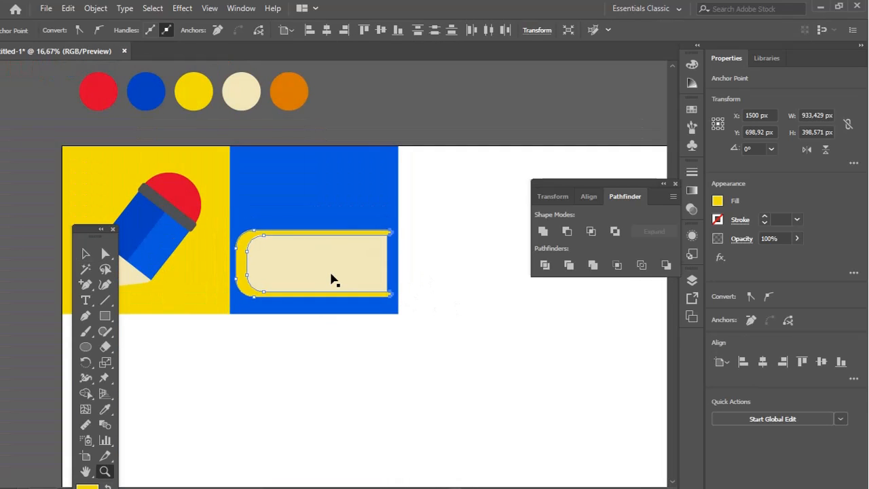
key(v)
click(464, 292)
click(380, 272)
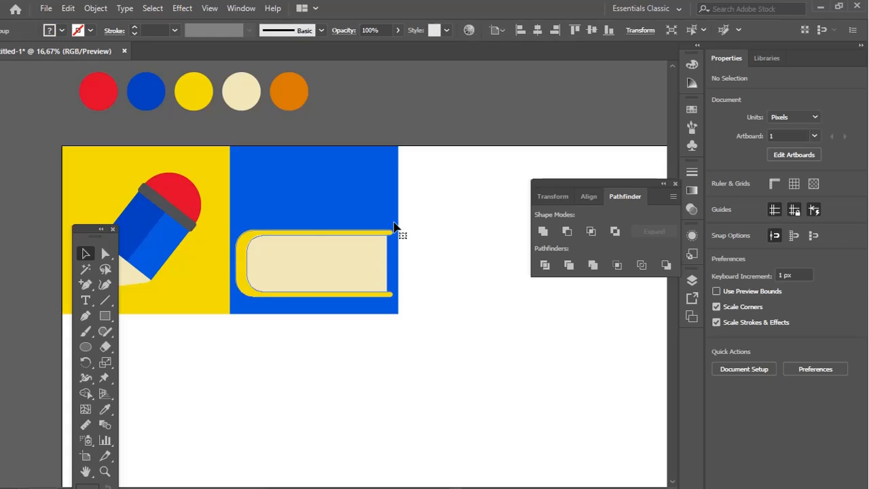
drag(394, 230, 353, 252)
mouse_move(303, 272)
mouse_down()
mouse_move(325, 273)
mouse_move(329, 217)
mouse_move(367, 206)
mouse_move(310, 102)
mouse_move(294, 275)
mouse_up()
Stack a copy of the book rotated 180° above it, offset slightly right, and add a third copy tilted about 55° on top
drag(318, 244, 275, 250)
click(439, 250)
click(353, 252)
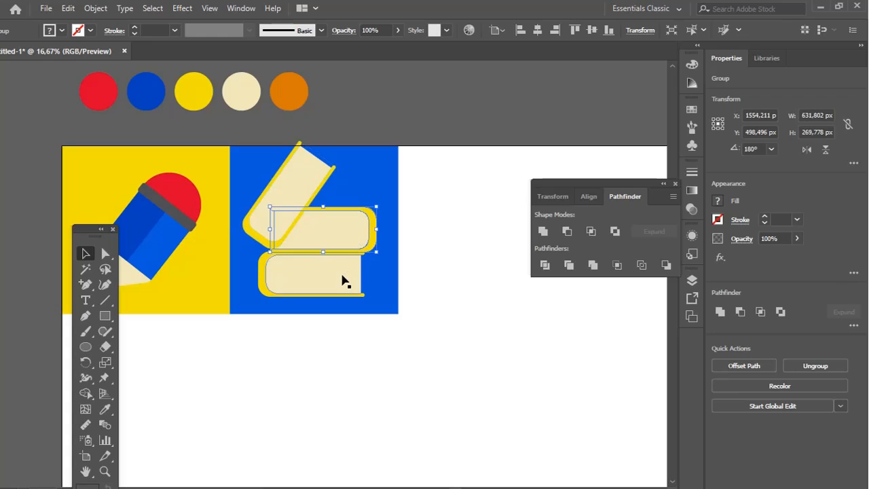
Try to rotate the tilted third book until it lies almost level on top of the other two books
drag(343, 281, 408, 260)
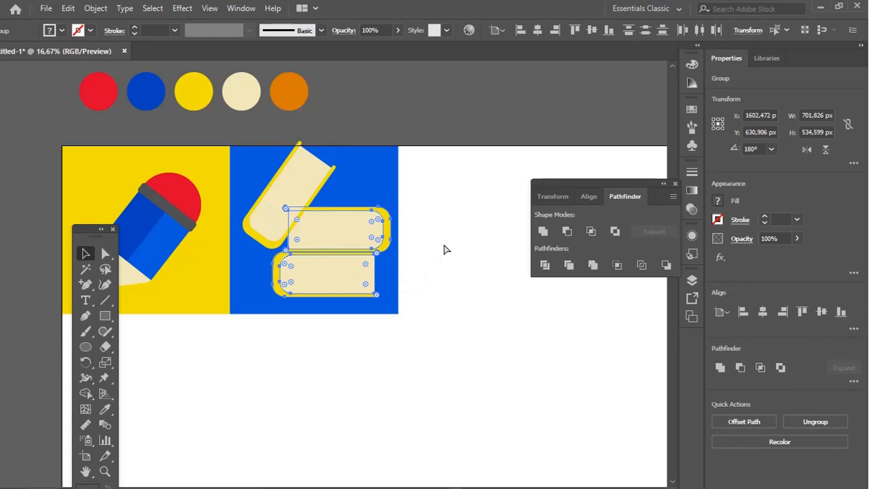
drag(383, 226, 369, 223)
click(325, 190)
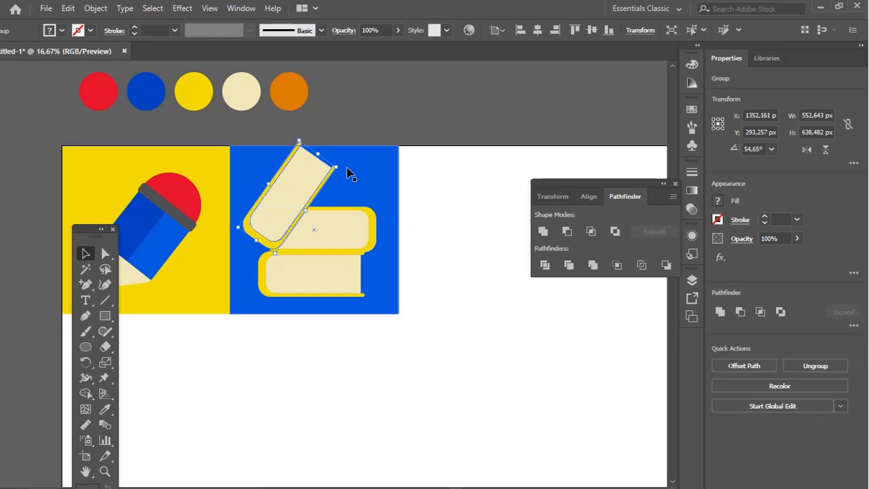
drag(344, 170, 394, 225)
drag(301, 198, 324, 187)
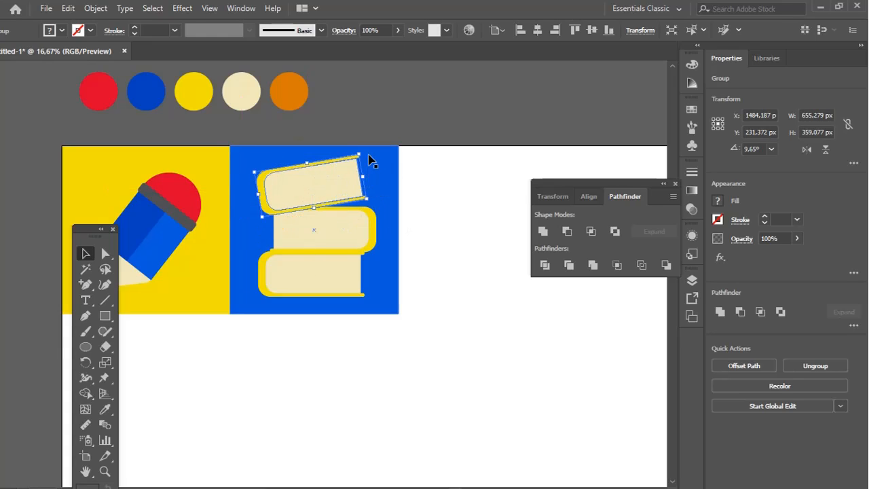
drag(367, 152, 374, 184)
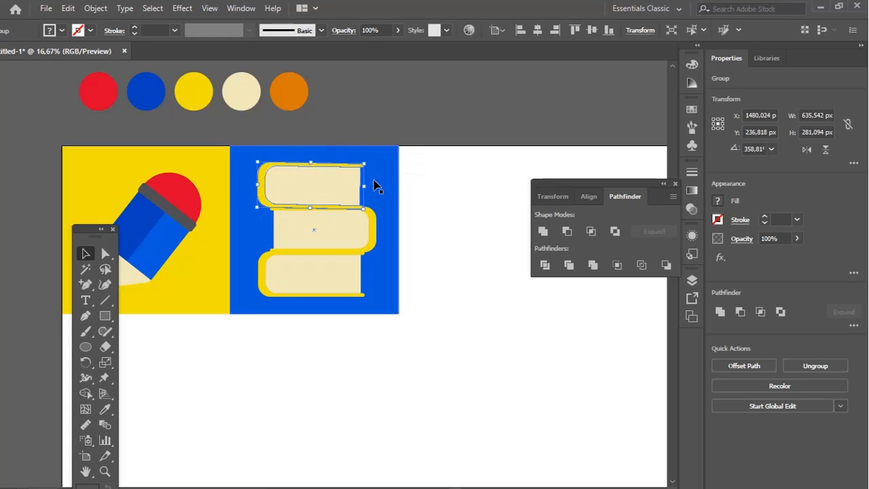
Undo the third book's rotations and placement until only the two stacked books remain
click(444, 188)
key(z)
key(ctrl+z)
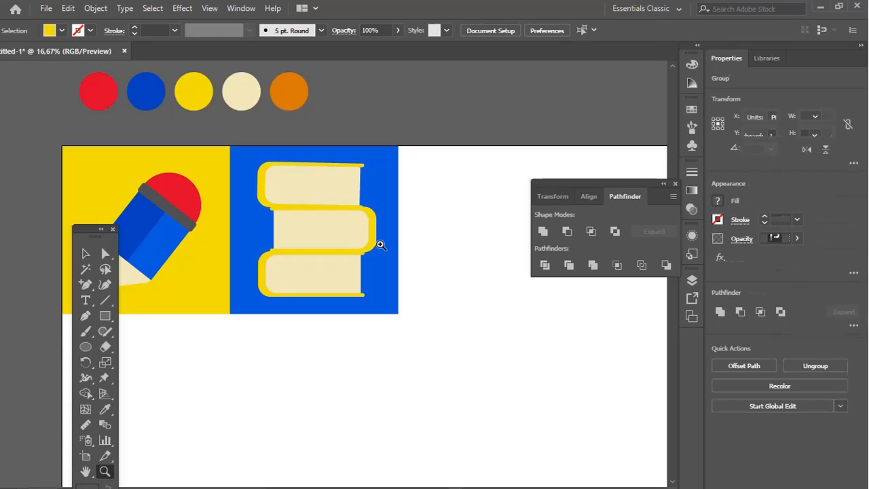
key(ctrl+z)
key(ctrl+z)
key(ctrl+z)
key(ctrl+z)
Place an unrotated copy of the bottom book on top of the stack, vertically in line with the bottom one
key(v)
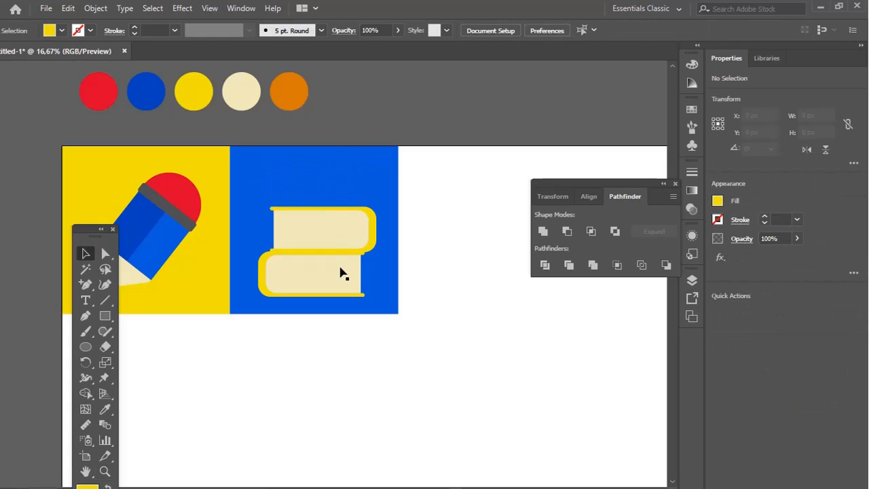
drag(344, 272, 465, 219)
click(464, 284)
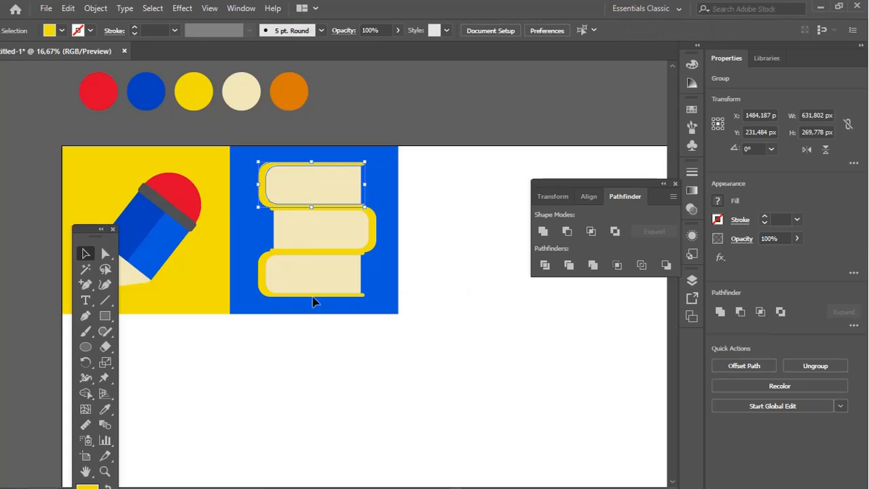
Recolour the middle book's cover with the red sampled from the pencil's eraser
key(a)
click(375, 247)
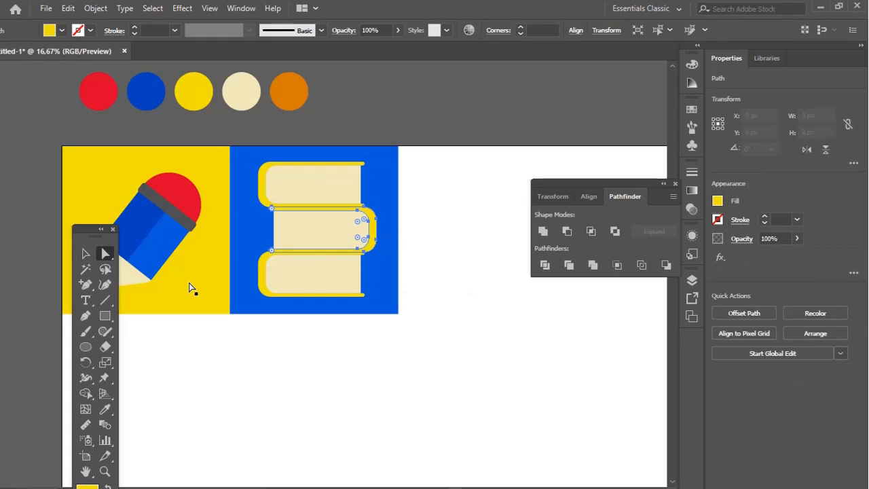
click(106, 408)
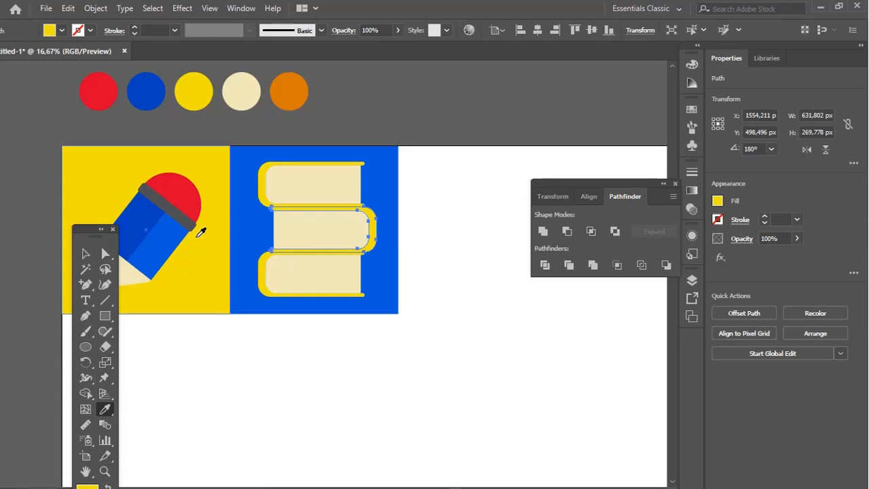
click(192, 198)
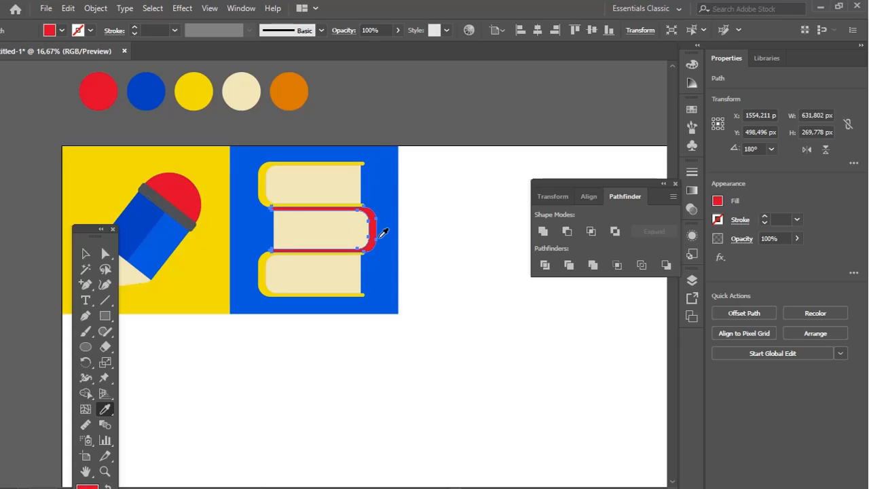
ctrl+click(485, 244)
Recolour the top book's cover with the orange sampled from the palette circle
key(a)
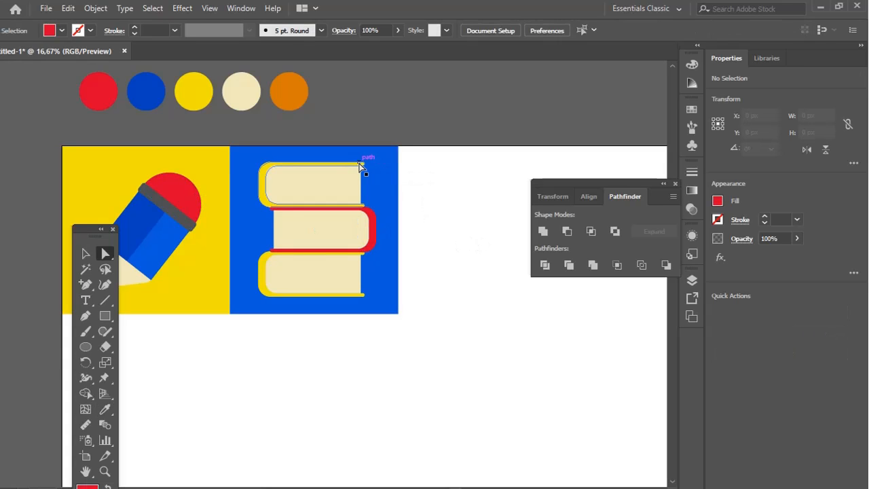
click(363, 163)
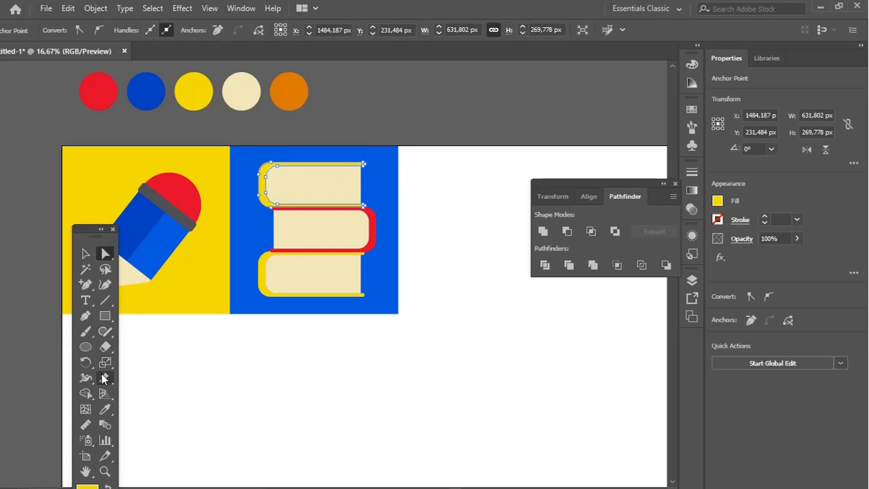
key(i)
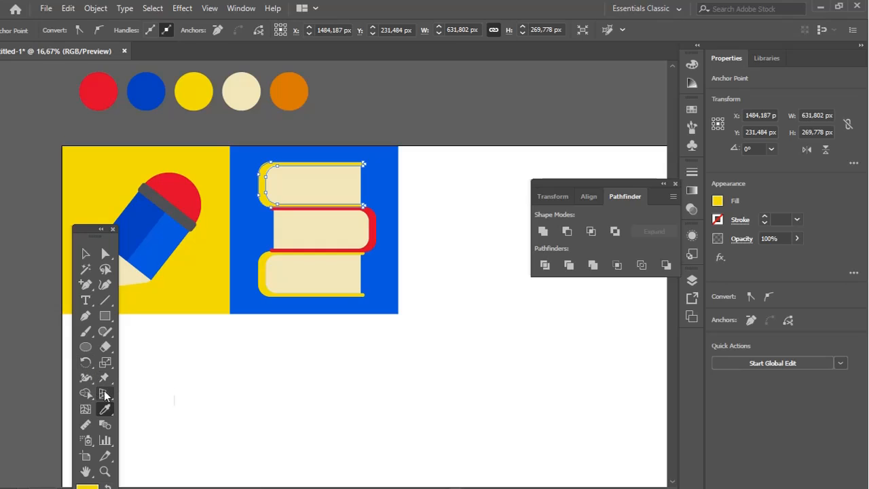
click(295, 90)
ctrl+click(440, 205)
Move the bottom yellow book straight down slightly to open a small gap beneath the red book
key(z)
click(332, 252)
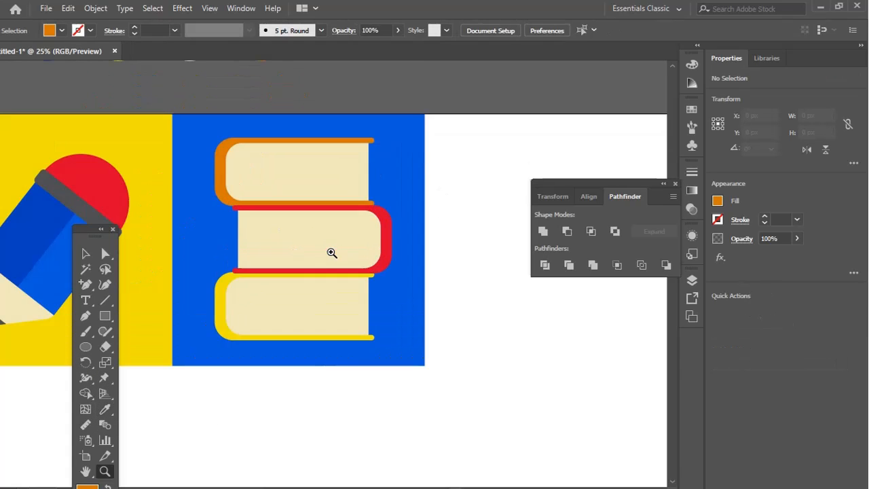
click(332, 252)
drag(334, 253, 400, 260)
key(v)
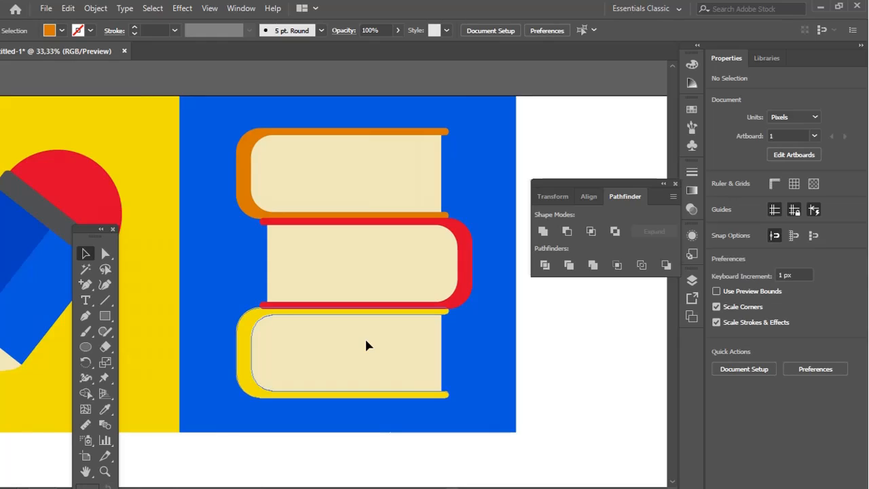
click(367, 354)
double_click(367, 356)
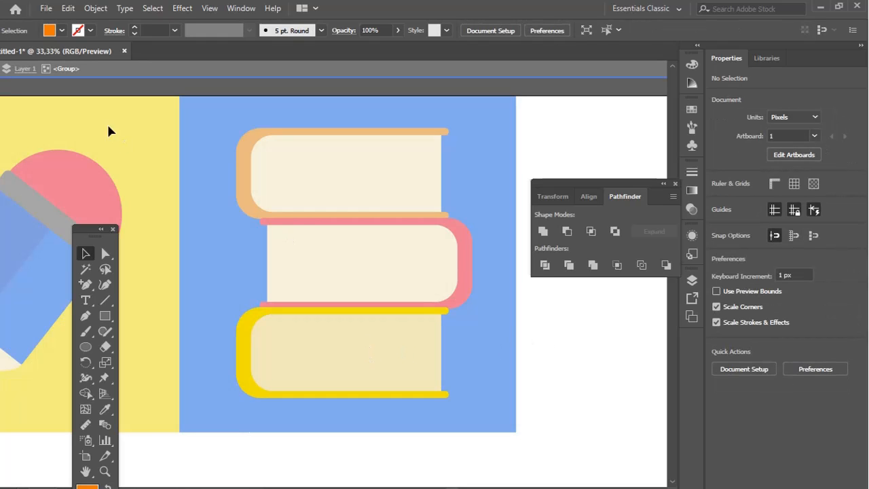
click(4, 71)
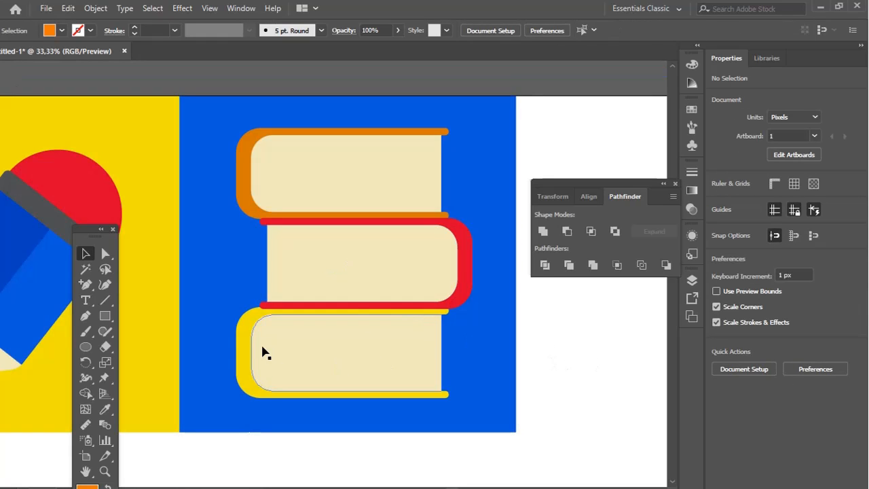
click(244, 333)
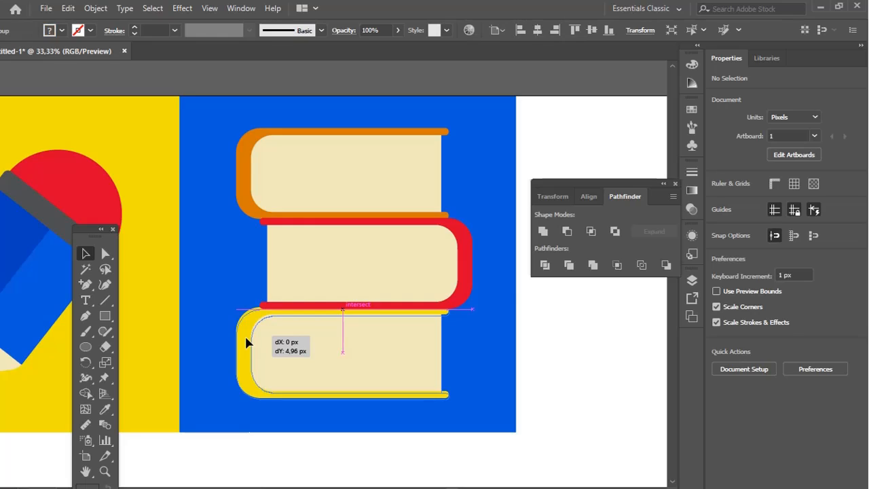
drag(246, 343, 246, 344)
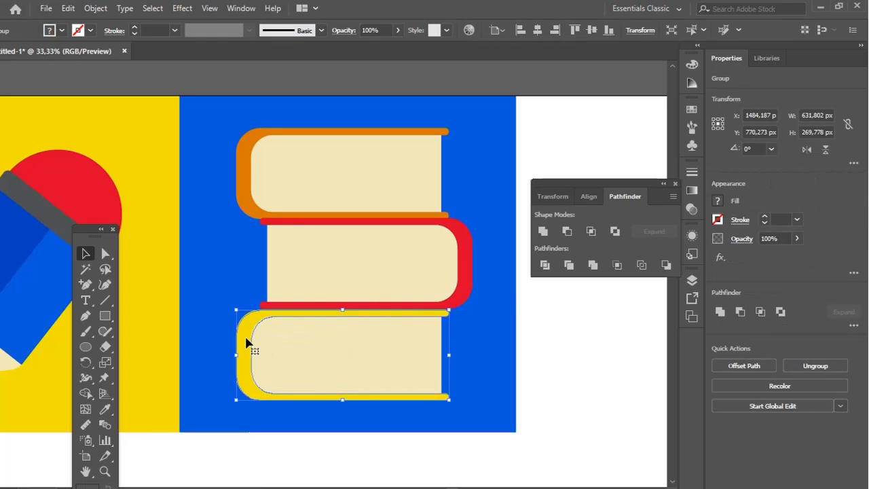
Nudge the top orange book upward to leave a narrow gap above the red book
click(307, 194)
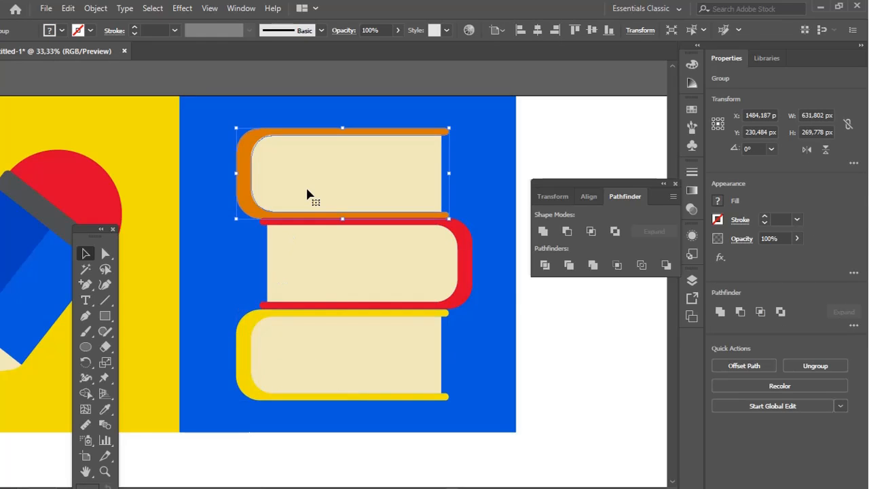
drag(306, 195, 307, 193)
key(Up)
key(Up)
key(Up)
key(Up)
key(Up)
key(Up)
key(Up)
key(z)
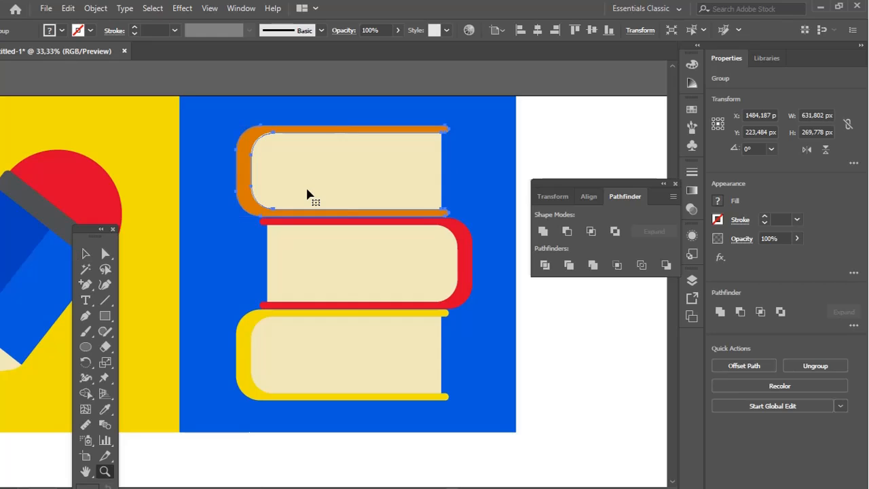
Select the orange and red books together and nudge them slightly down towards the yellow book
key(alt+f)
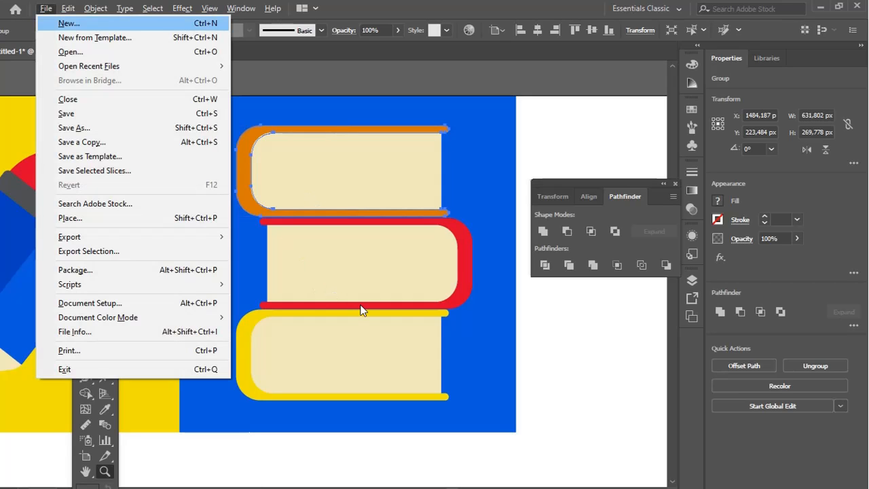
ctrl+click(545, 343)
key(v)
click(399, 190)
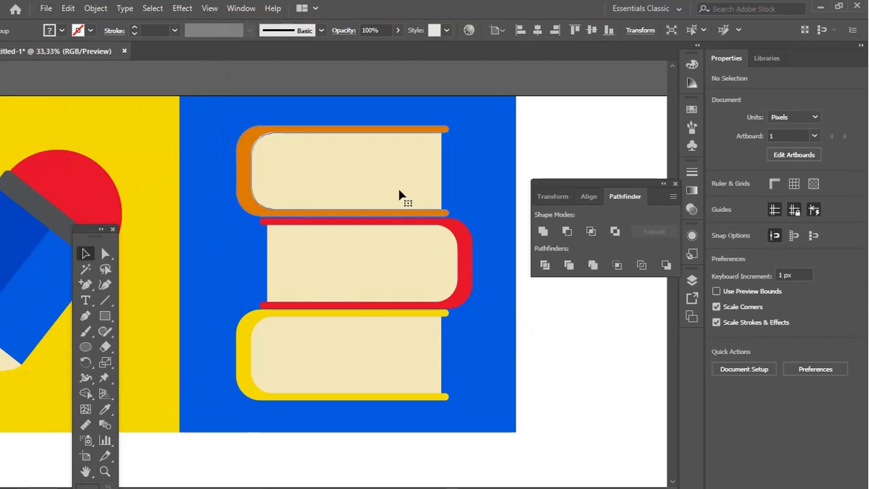
key(Down)
key(Down)
shift+click(407, 253)
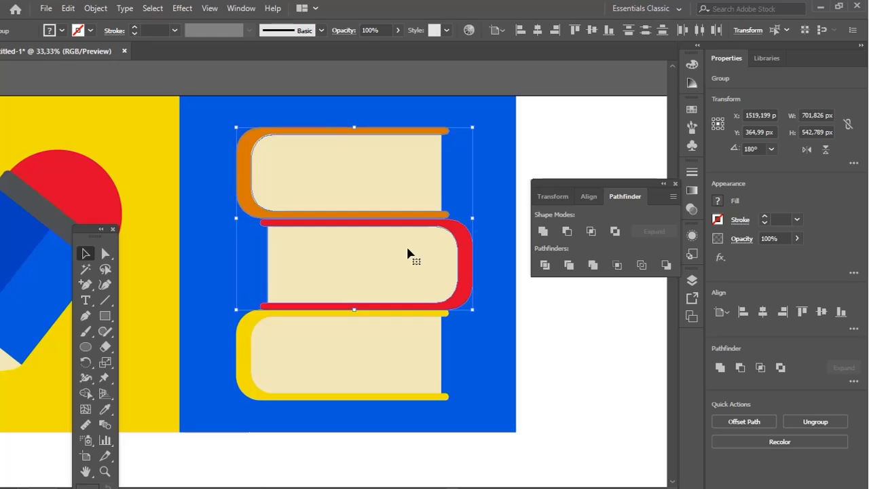
Group the yellow pencil square and the blue book-stack square together as one pair
key(z)
alt+click(411, 266)
alt+click(411, 270)
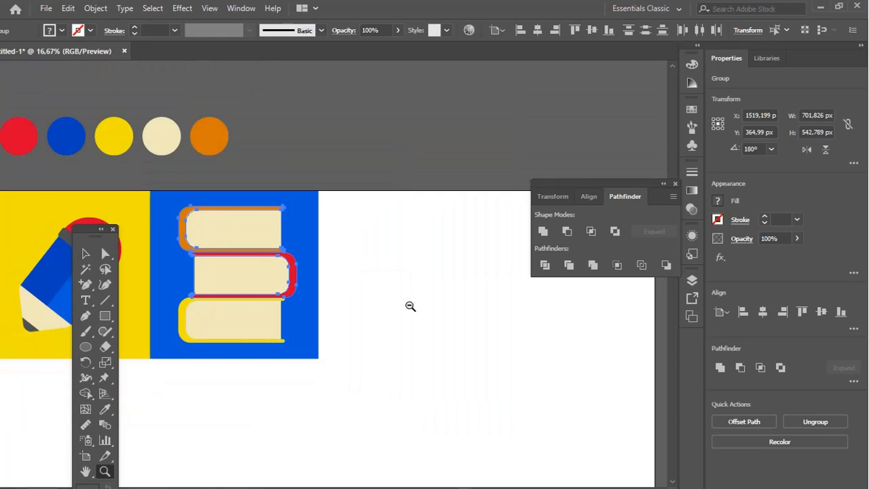
drag(341, 320, 483, 358)
ctrl+click(400, 330)
alt+click(414, 340)
alt+click(412, 339)
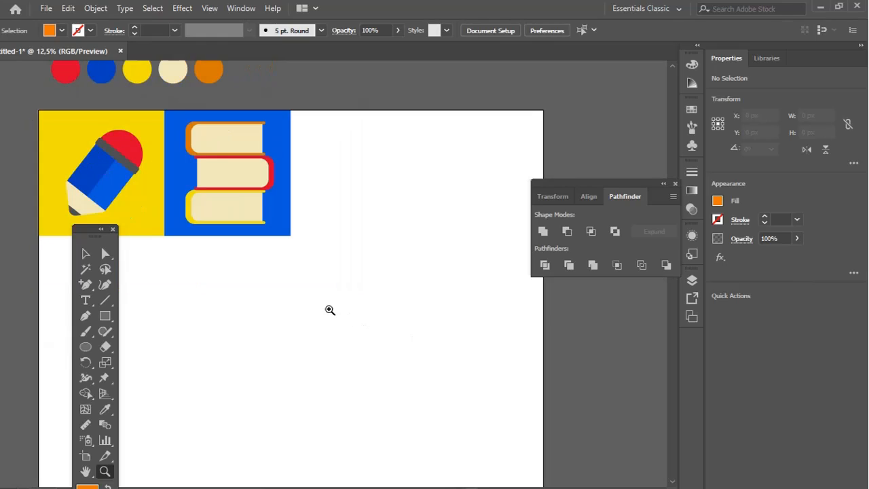
drag(330, 310, 445, 378)
mouse_move(184, 361)
mouse_down()
mouse_move(428, 218)
mouse_move(446, 179)
mouse_up()
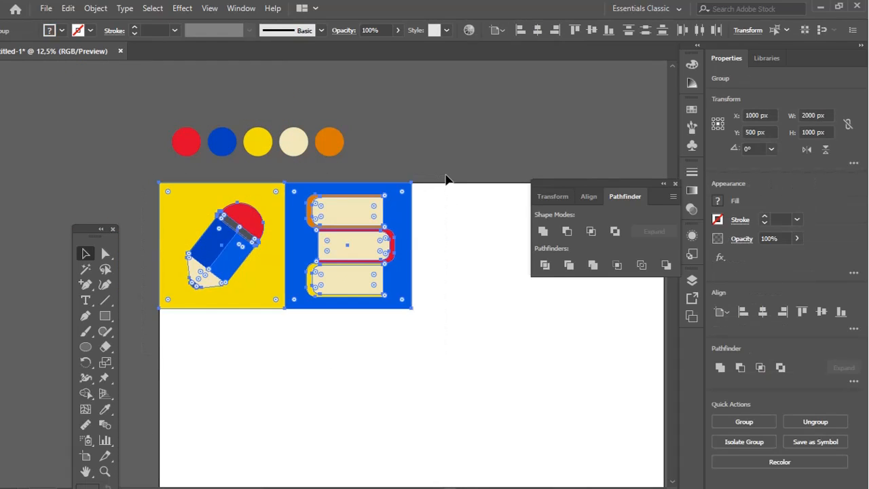
key(ctrl+g)
Duplicate the grouped pair beside the original and align the copy to the artboard's right edge
drag(438, 258, 390, 260)
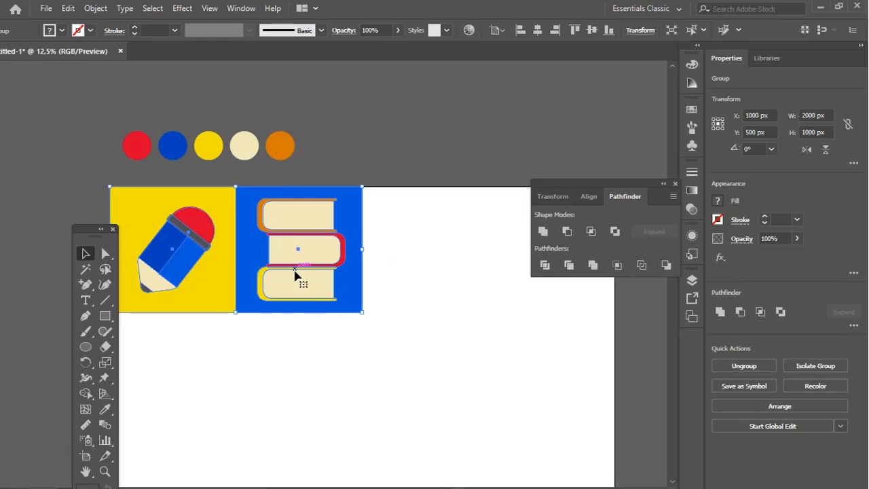
mouse_move(297, 278)
mouse_down()
mouse_move(554, 273)
mouse_move(514, 285)
mouse_move(385, 287)
mouse_move(425, 276)
mouse_move(415, 284)
mouse_up()
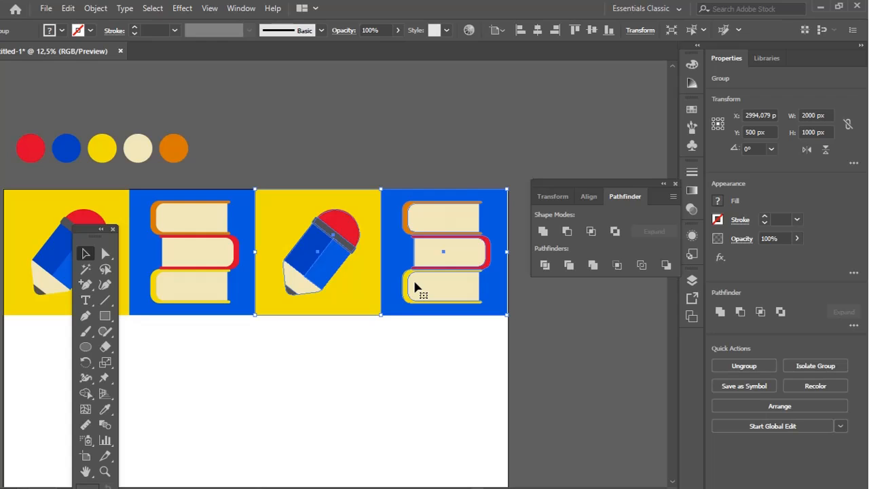
click(555, 33)
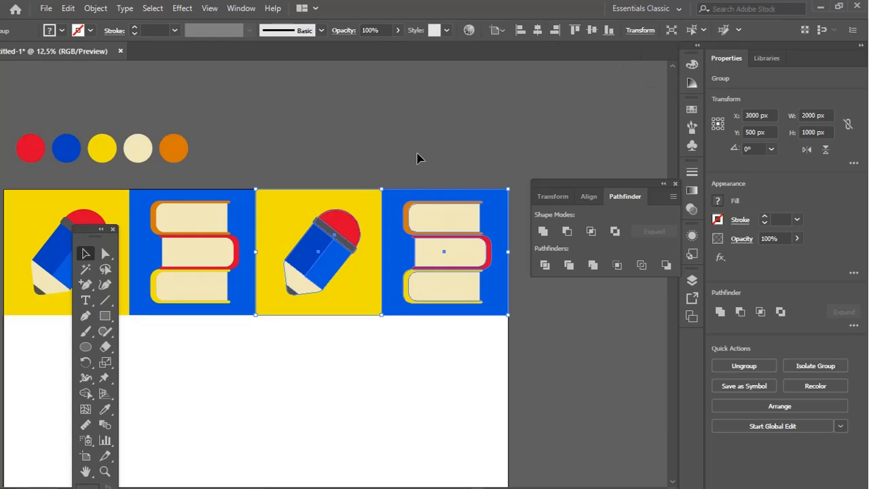
key(ctrl+shift+a)
key(z)
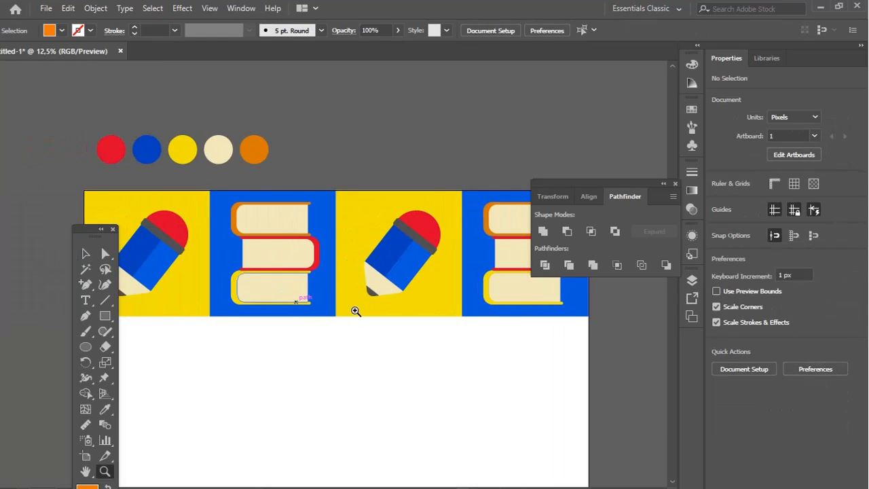
Select the original pencil-and-books pair and align it to the artboard's left edge
click(356, 311)
alt+click(356, 311)
alt+click(356, 311)
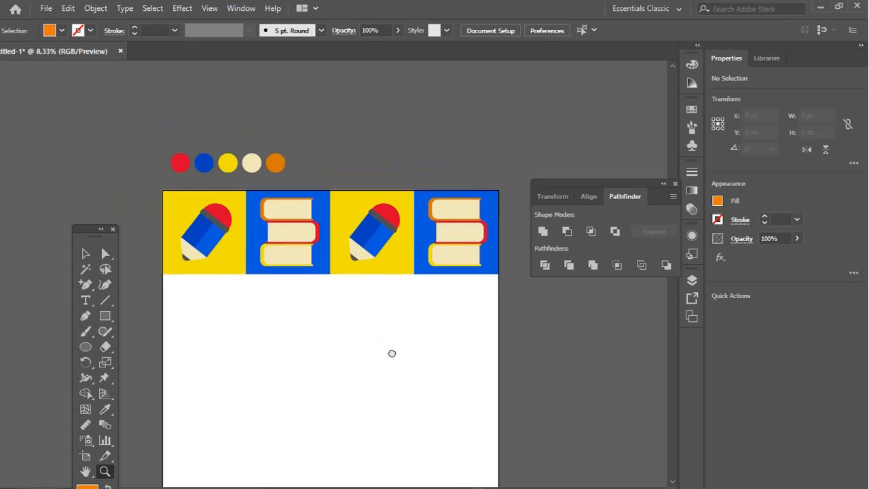
key(v)
mouse_move(130, 194)
mouse_down()
mouse_move(506, 310)
mouse_move(318, 308)
mouse_up()
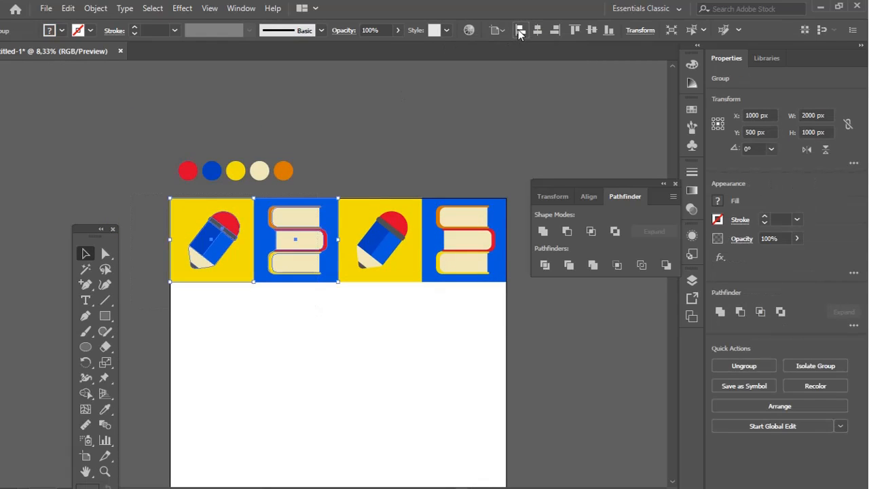
Select the whole row of four squares and place a copy of it lower on the artboard
drag(153, 193, 522, 307)
click(465, 127)
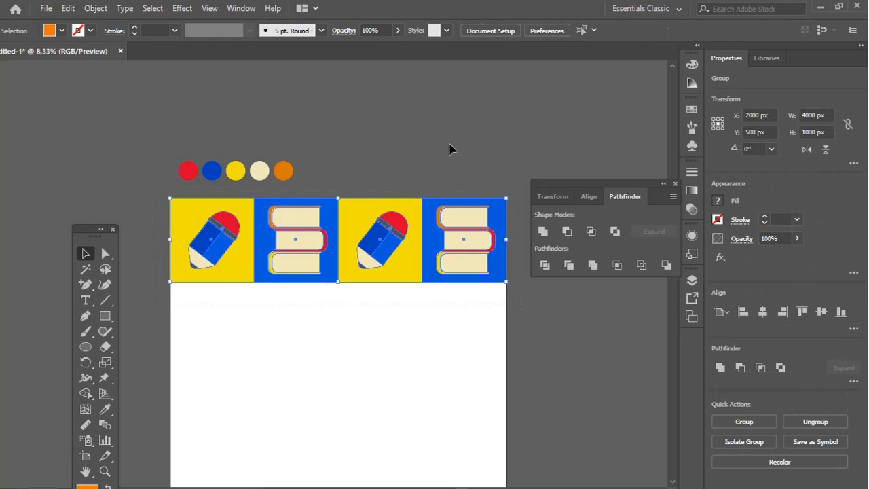
drag(354, 254, 377, 399)
Delete the outer pencil square and the outer book-stack square from the two ends of the copied row
key(a)
click(537, 331)
drag(542, 309, 394, 430)
drag(158, 315, 187, 366)
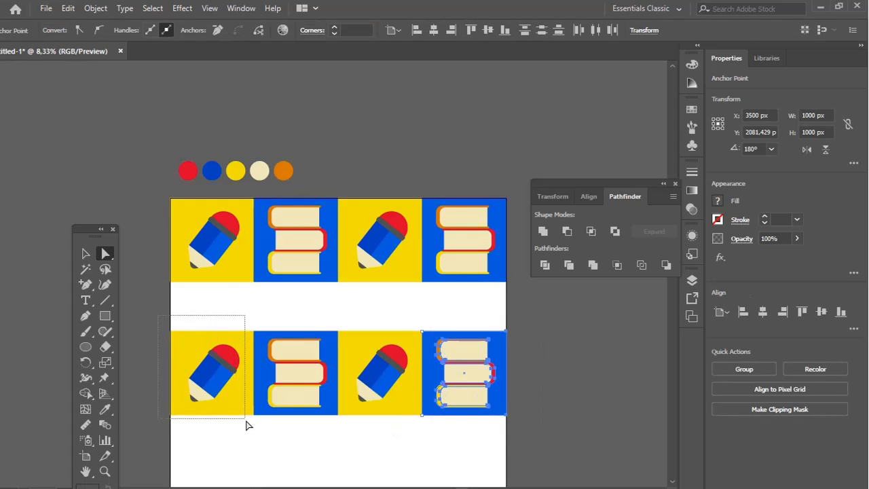
drag(250, 433, 249, 431)
key(Delete)
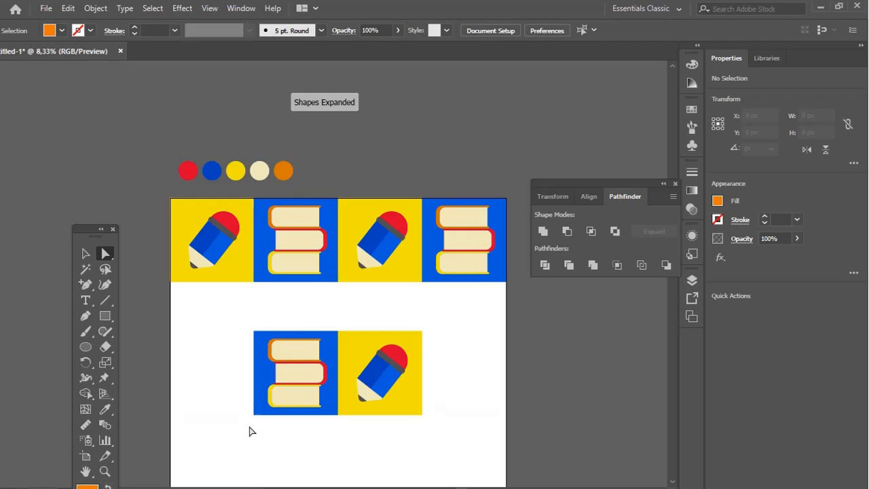
Group the remaining books and pencil squares and set the pair directly beneath the first row at the artboard's left edge
drag(229, 306, 459, 437)
key(ctrl+g)
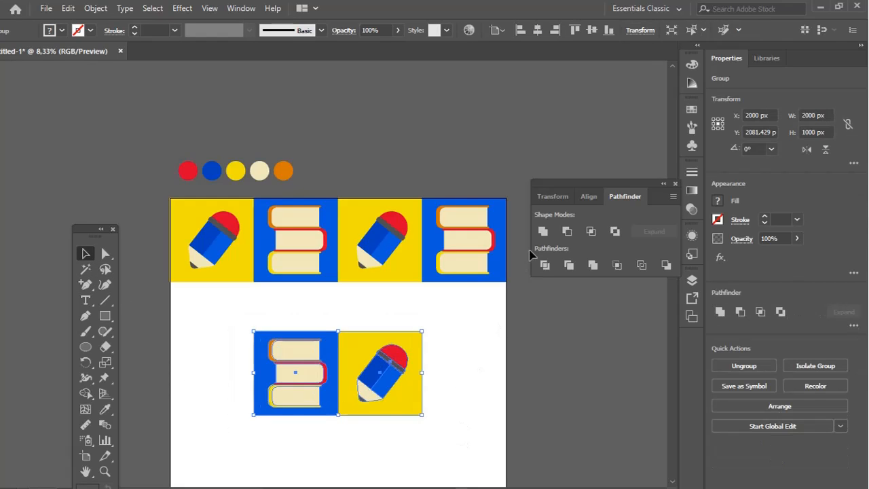
click(519, 30)
Duplicate the books-and-pencil pair within the second row and align the copy to the artboard's right edge
drag(295, 372, 396, 334)
click(554, 30)
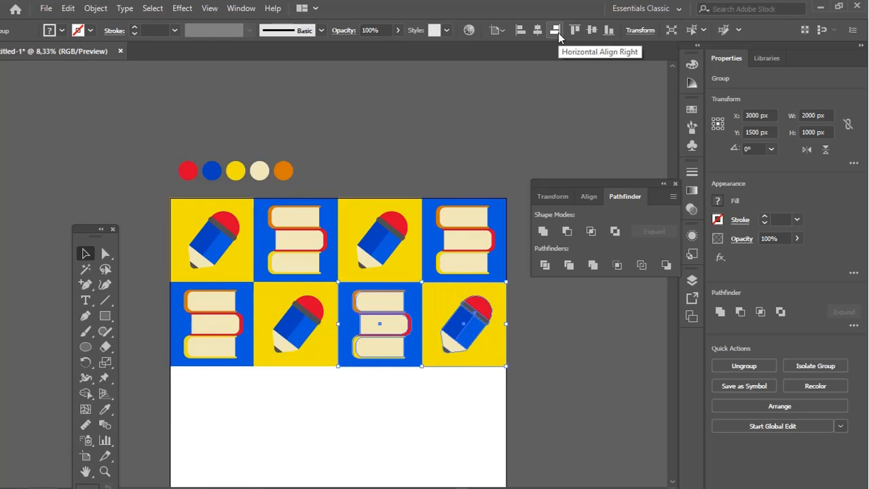
click(588, 316)
Group all eight squares of the two rows and copy the block straight down over the empty lower half
click(563, 332)
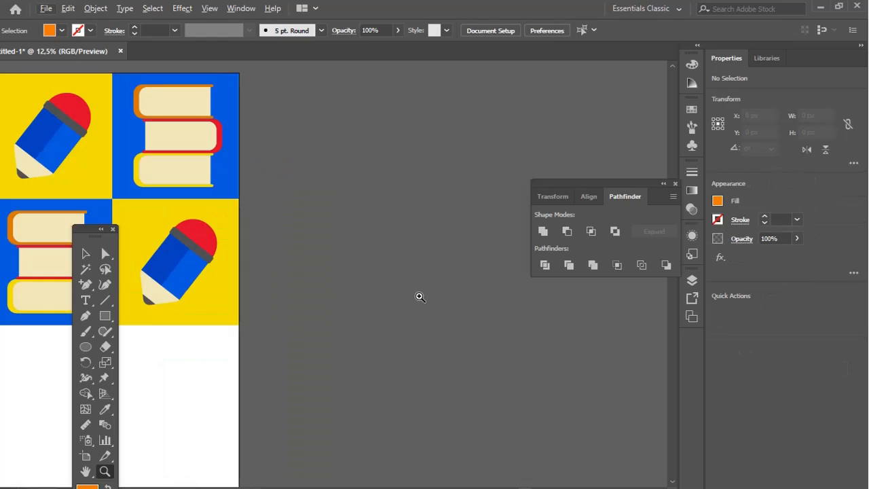
drag(390, 269, 564, 272)
alt+click(335, 291)
drag(280, 297, 414, 296)
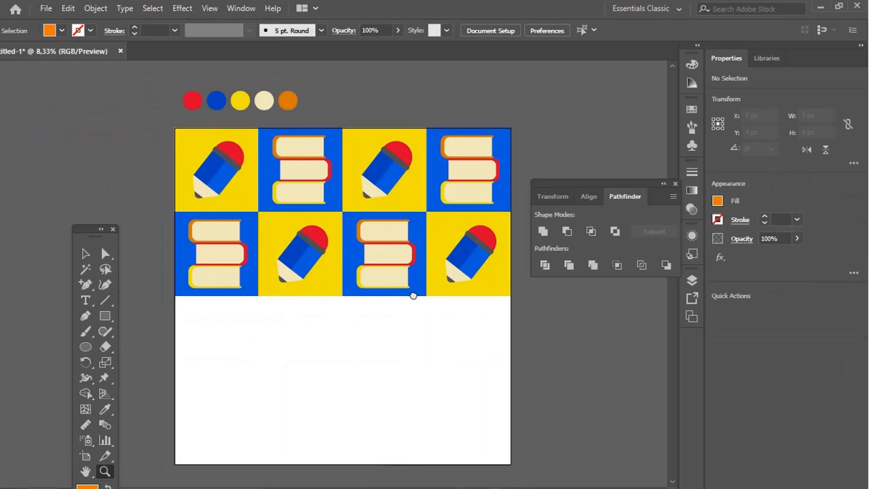
key(v)
drag(150, 128, 520, 324)
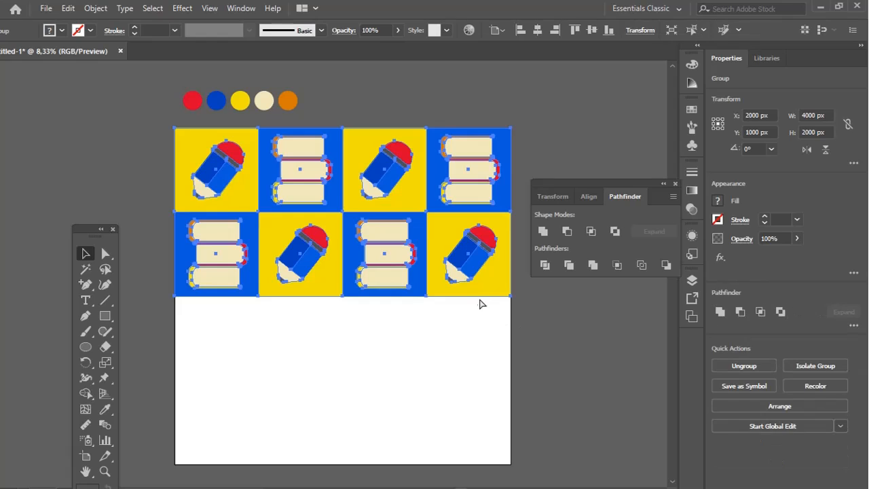
click(482, 371)
drag(473, 289, 480, 376)
drag(562, 109, 553, 131)
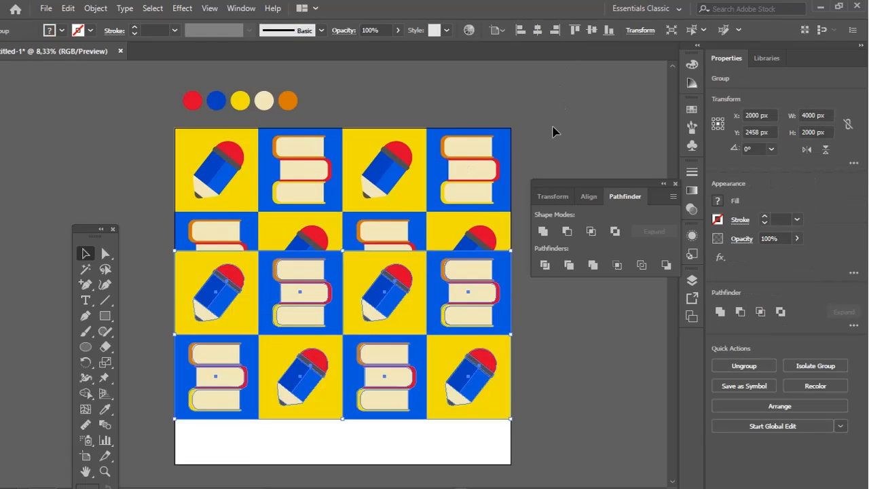
Align the copied two-row block to the artboard's bottom edge and deselect it
click(588, 196)
click(665, 233)
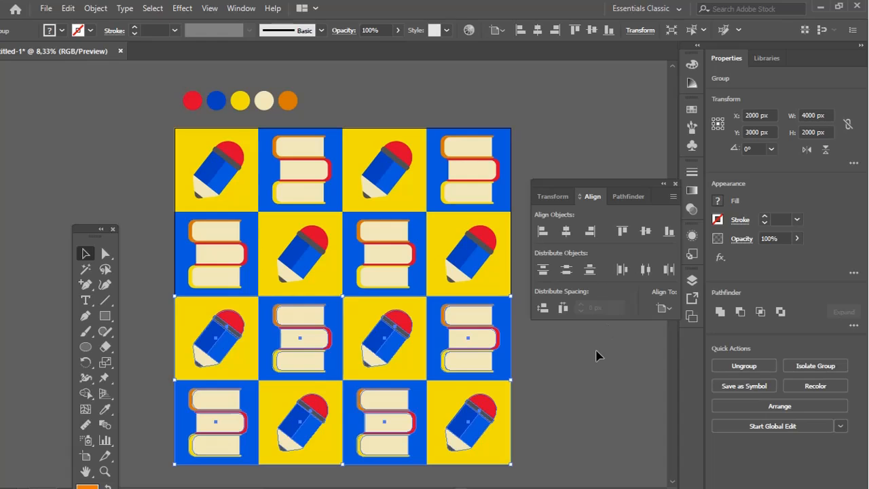
click(544, 347)
mouse_move(450, 341)
mouse_down()
mouse_move(441, 308)
mouse_move(446, 332)
mouse_up()
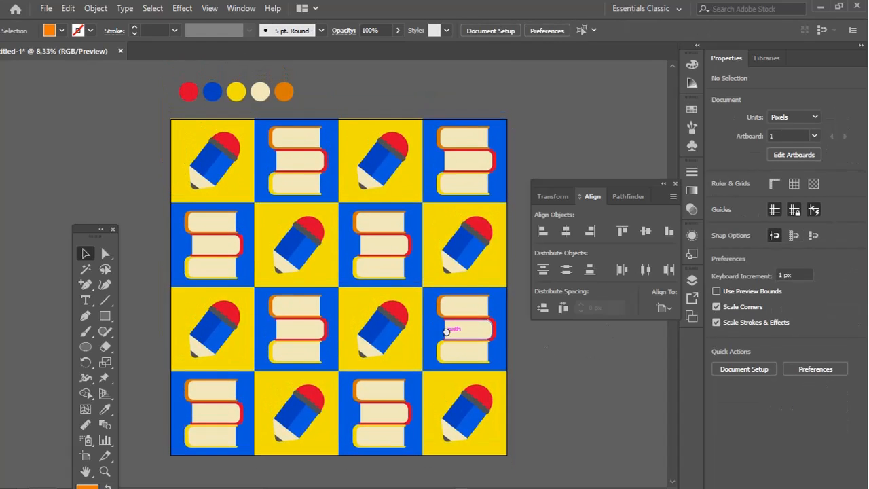